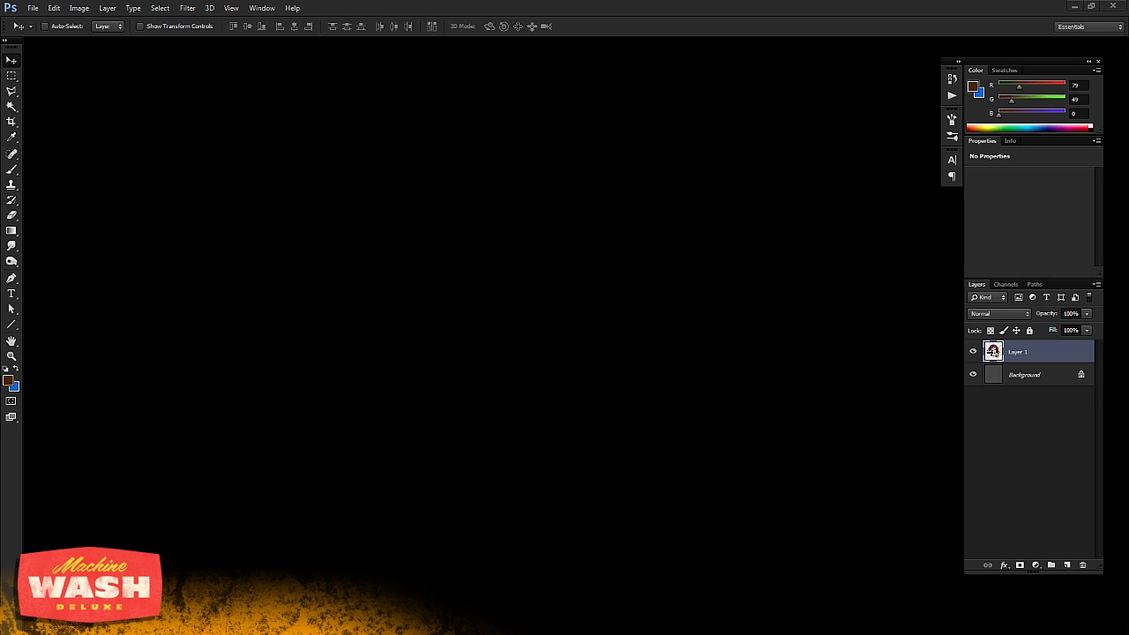
View the MW.jpg photo of the Machine Wash CD case and close the image
left_click(507, 609)
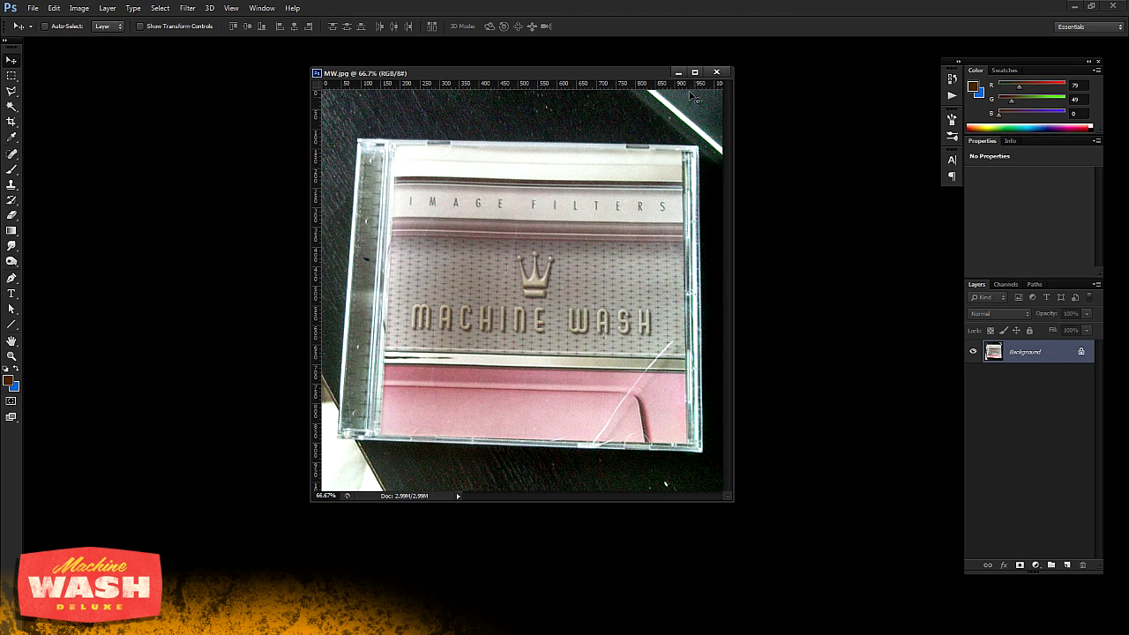
left_click(716, 72)
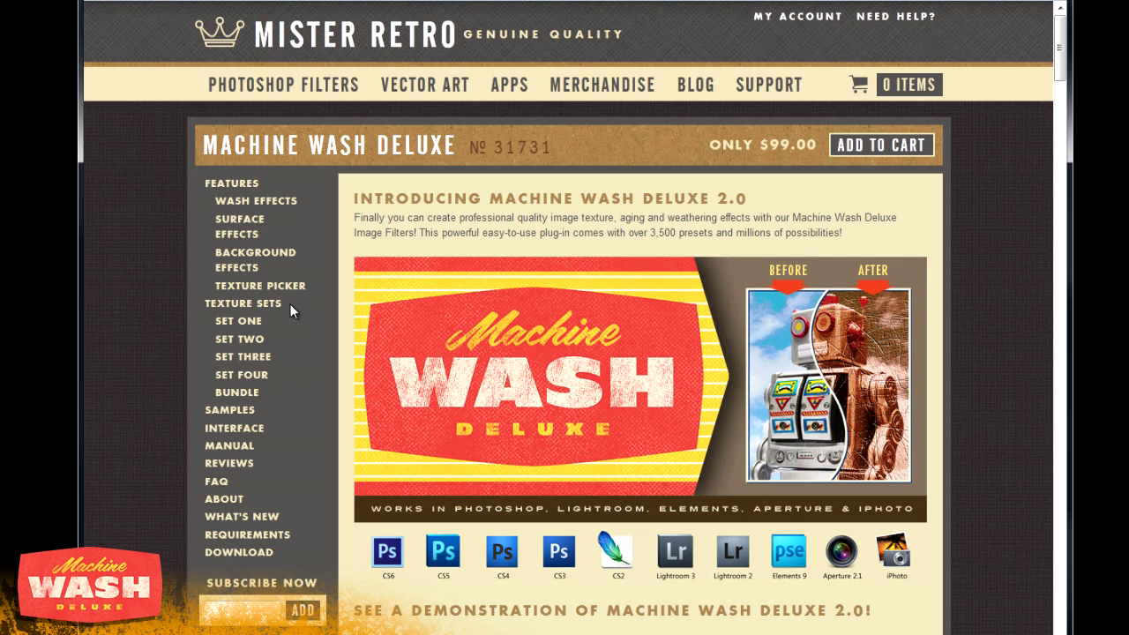
Browse the Set One and Set Two texture previews on the Machine Wash Deluxe web page
left_click(239, 323)
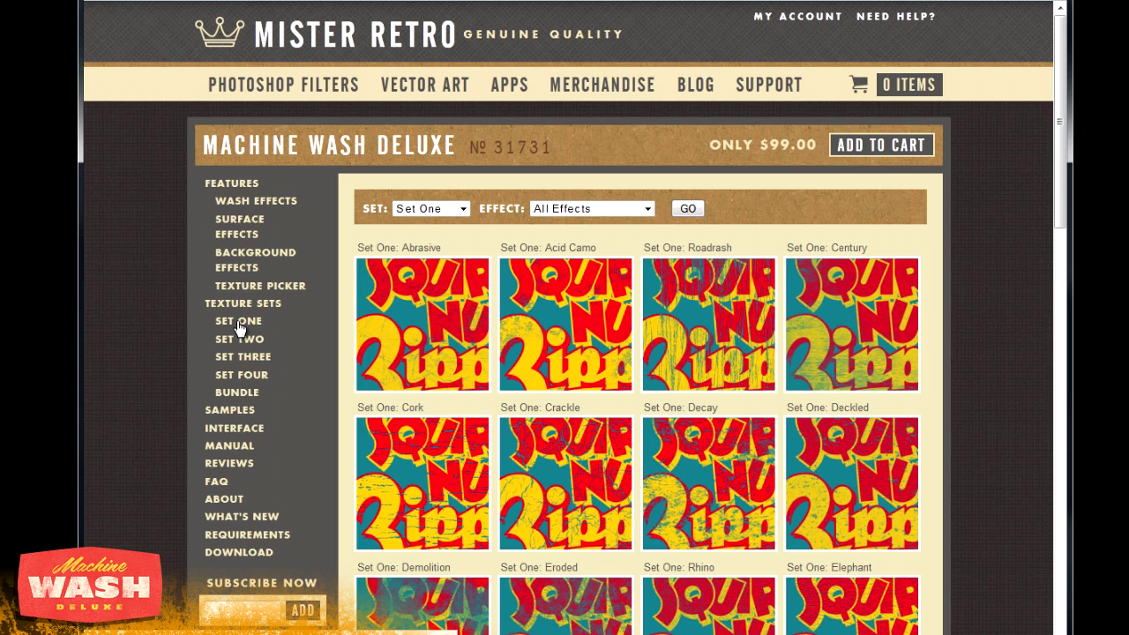
scroll(575, 335, "down", 1)
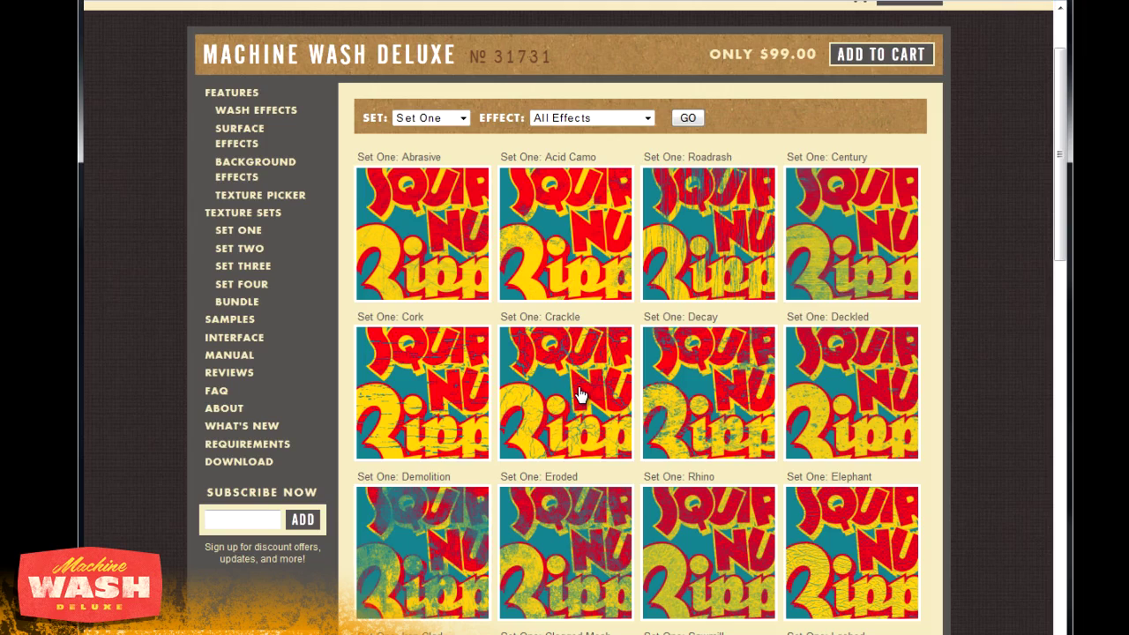
scroll(580, 395, "up", 1)
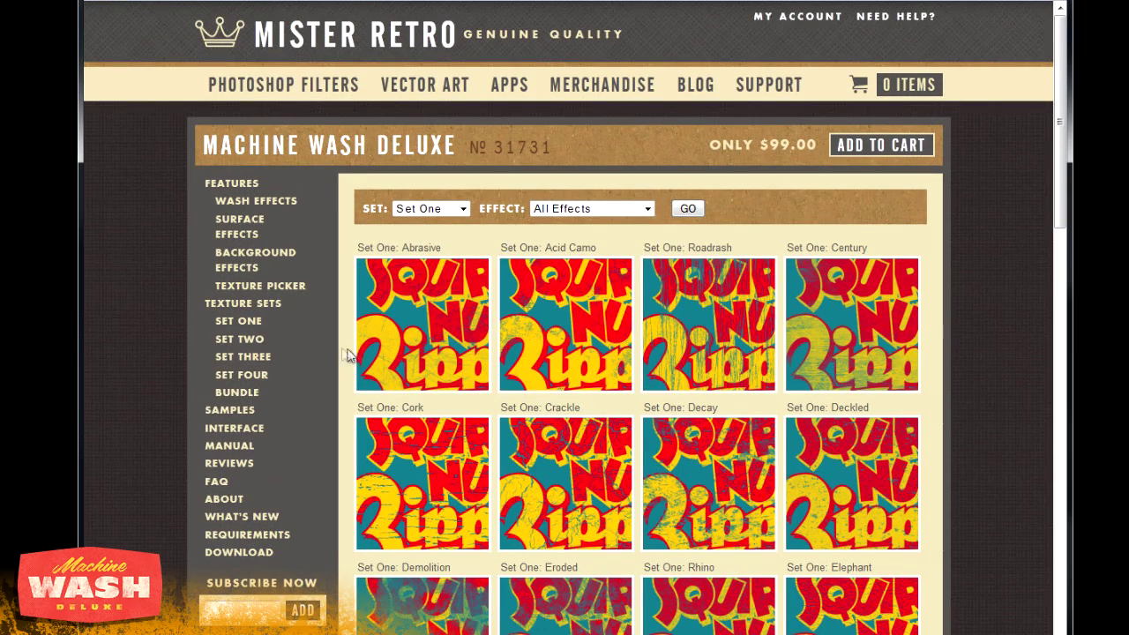
left_click(247, 343)
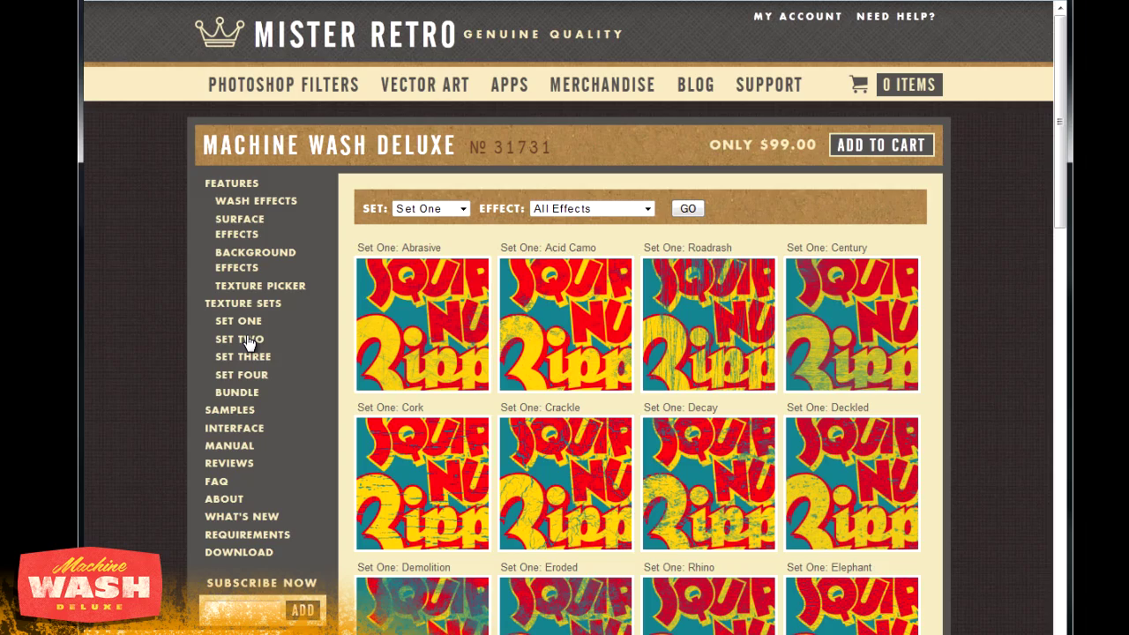
scroll(546, 399, "down", 1)
scroll(546, 399, "down", 2)
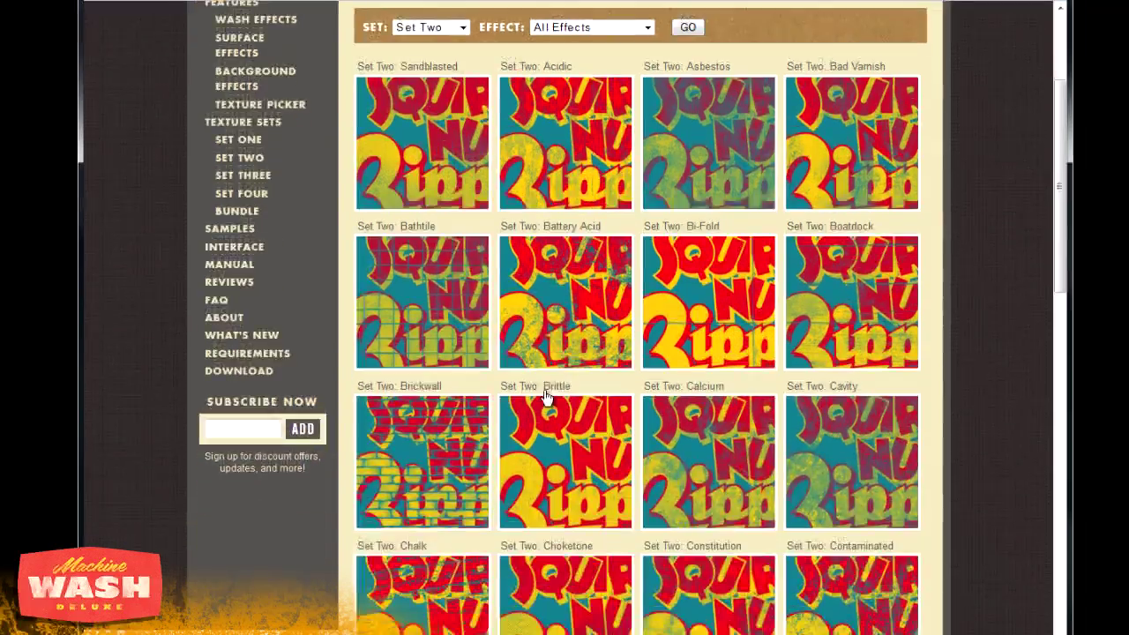
scroll(548, 395, "up", 3)
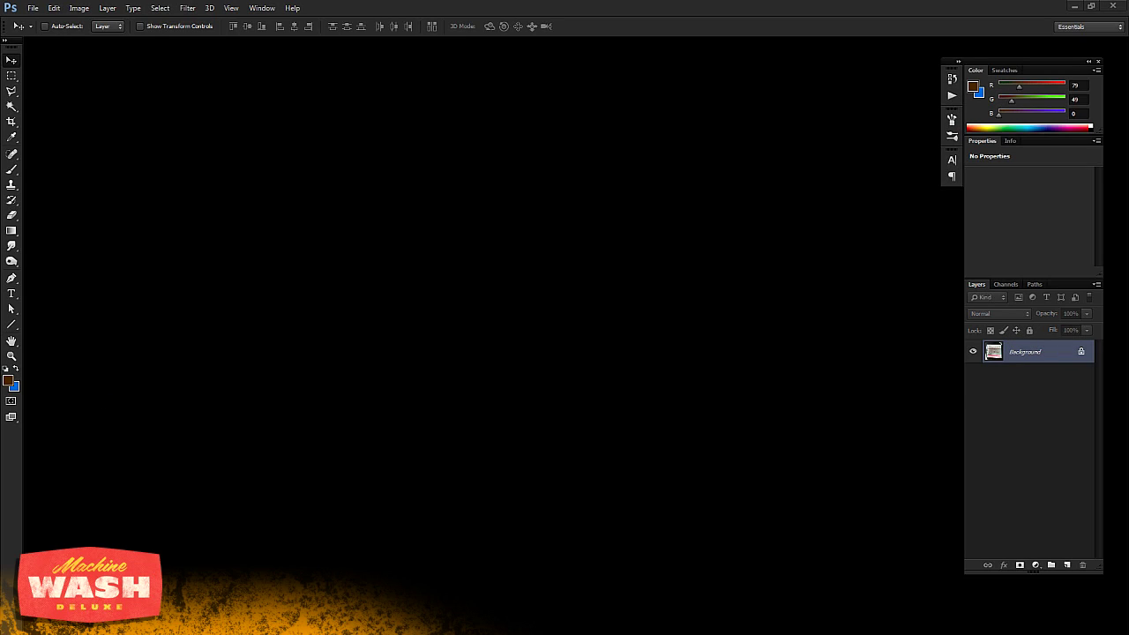
Launch the Mister Retro Machine Wash Deluxe filter on Layer 1 of example.psd and reset its Wash settings
left_click(379, 613)
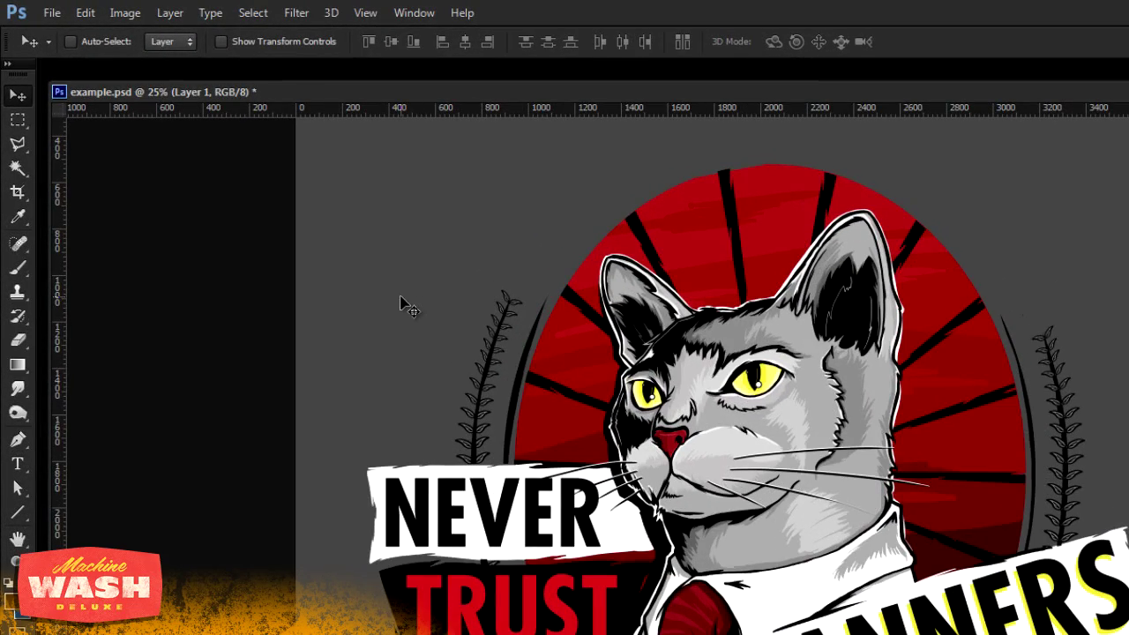
left_click(298, 14)
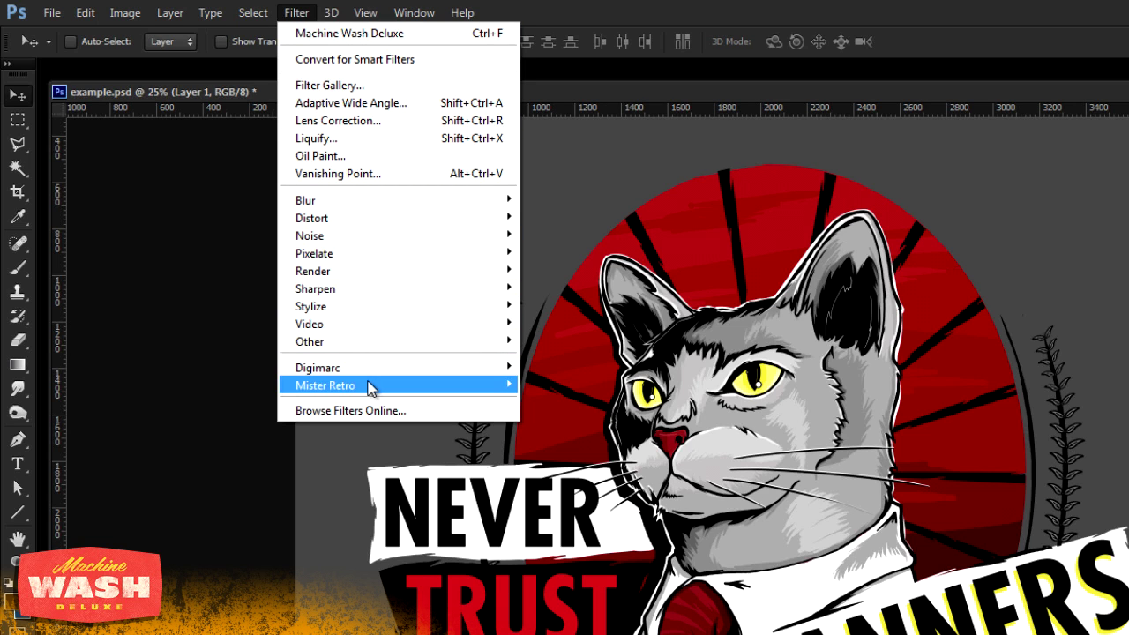
mouse_move(370, 388)
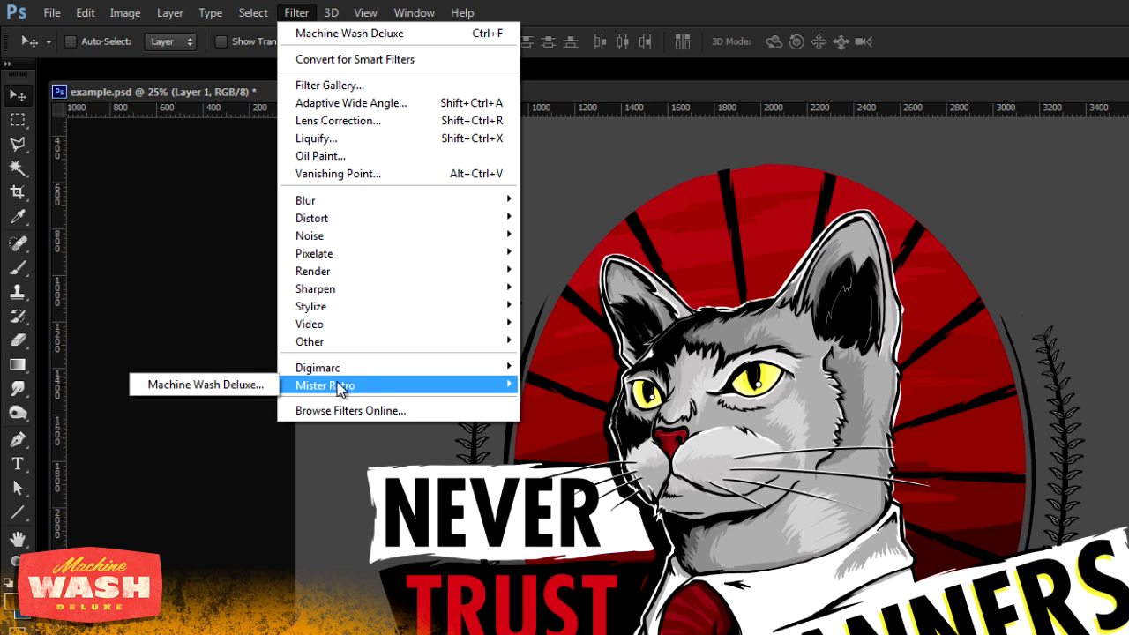
left_click(245, 388)
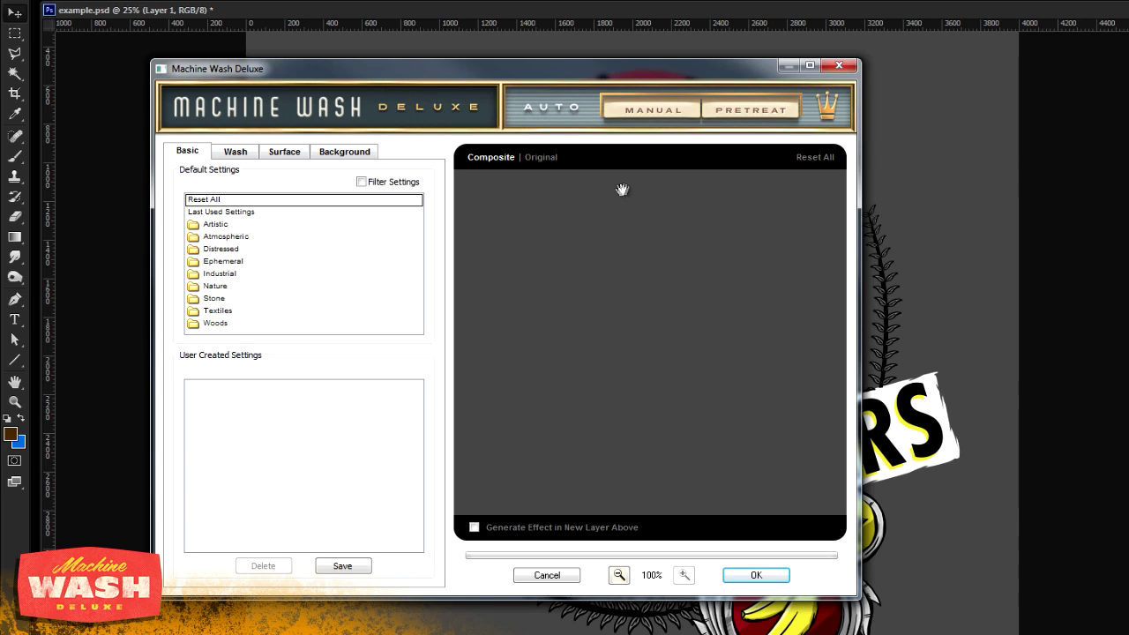
left_click(236, 157)
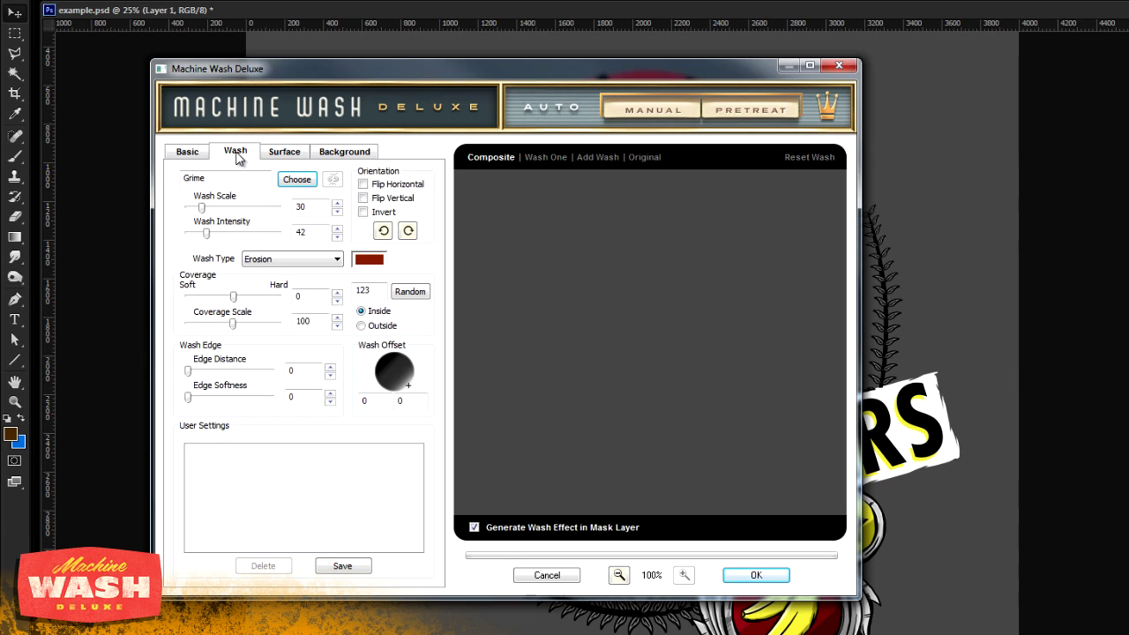
left_click(806, 166)
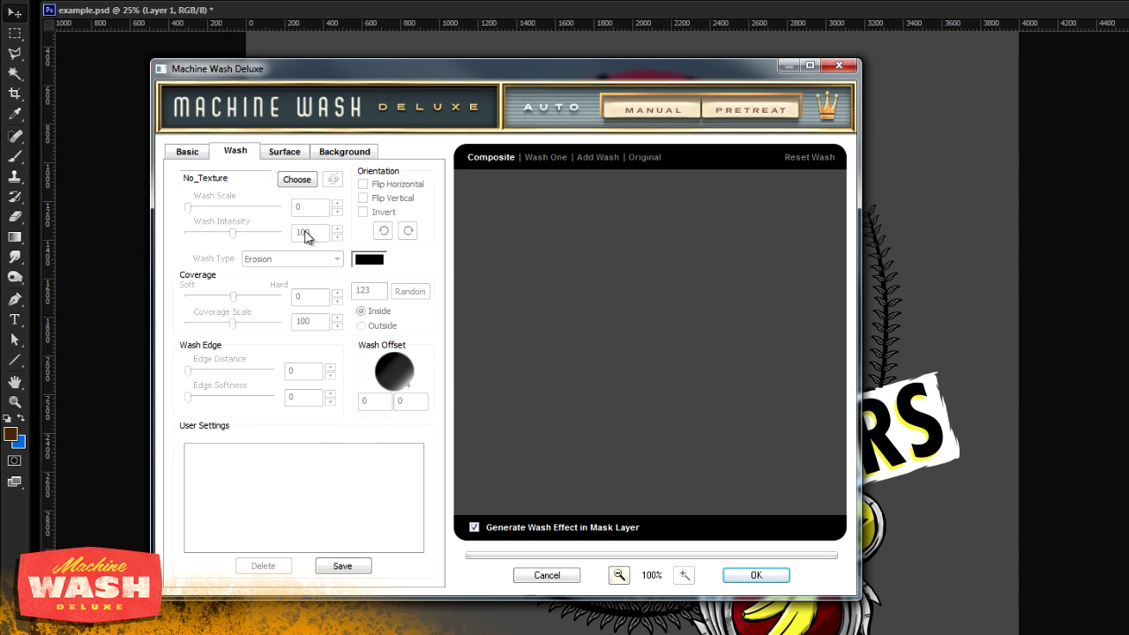
Open the wash texture picker and limit the textures to Texture Set Two
left_click(619, 575)
left_click(619, 575)
left_click_drag(733, 500, 705, 402)
left_click_drag(750, 452, 722, 439)
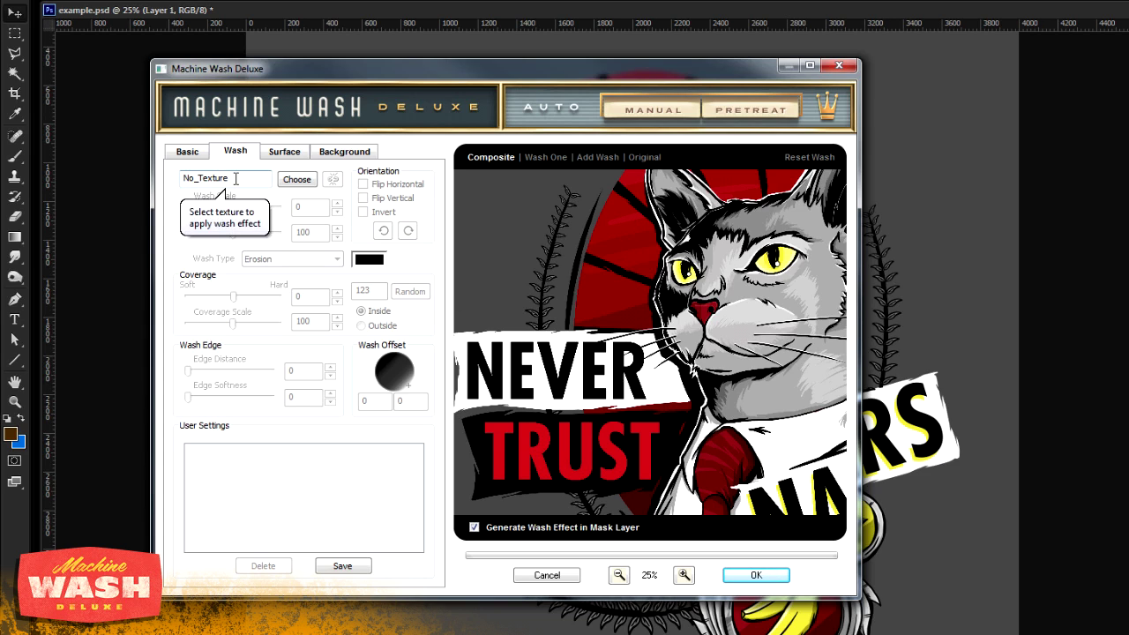
left_click(297, 180)
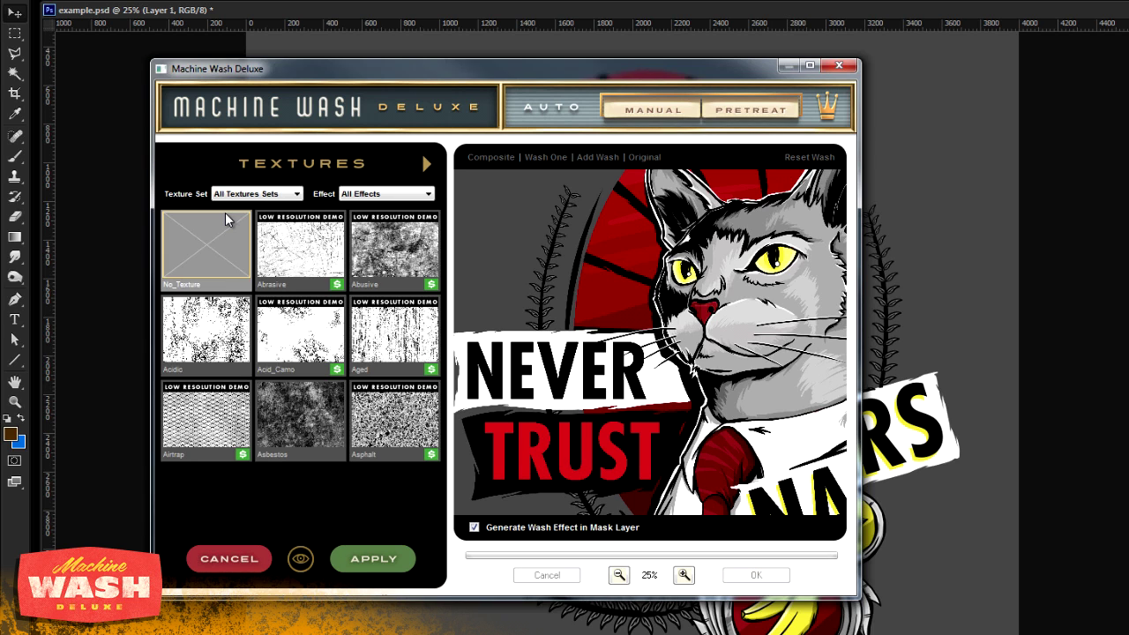
left_click(295, 197)
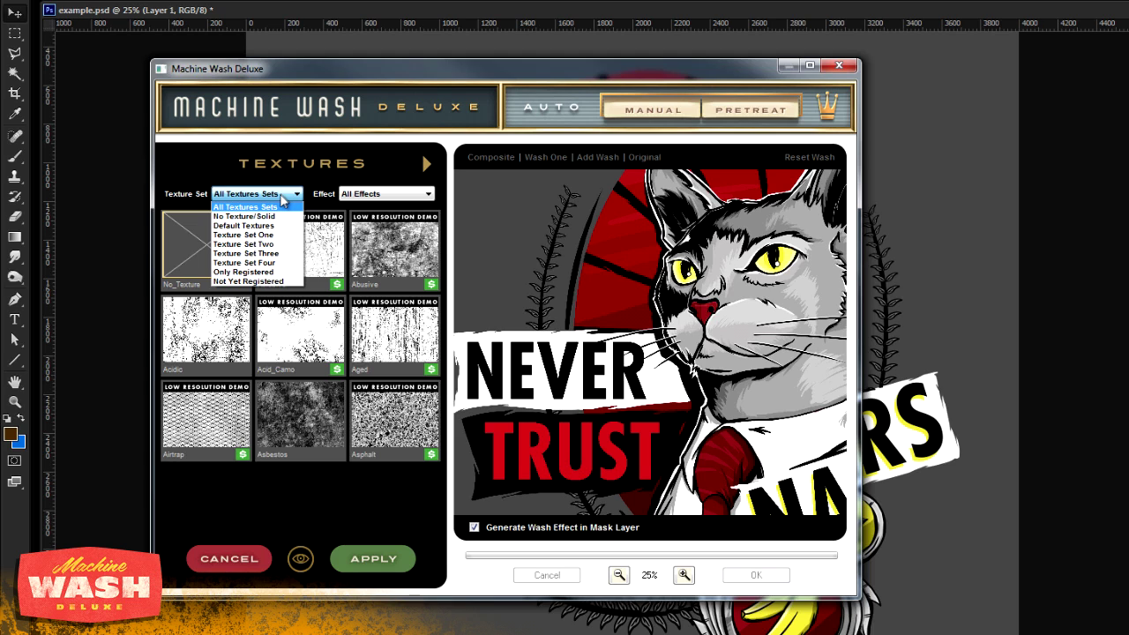
left_click(264, 247)
left_click(265, 247)
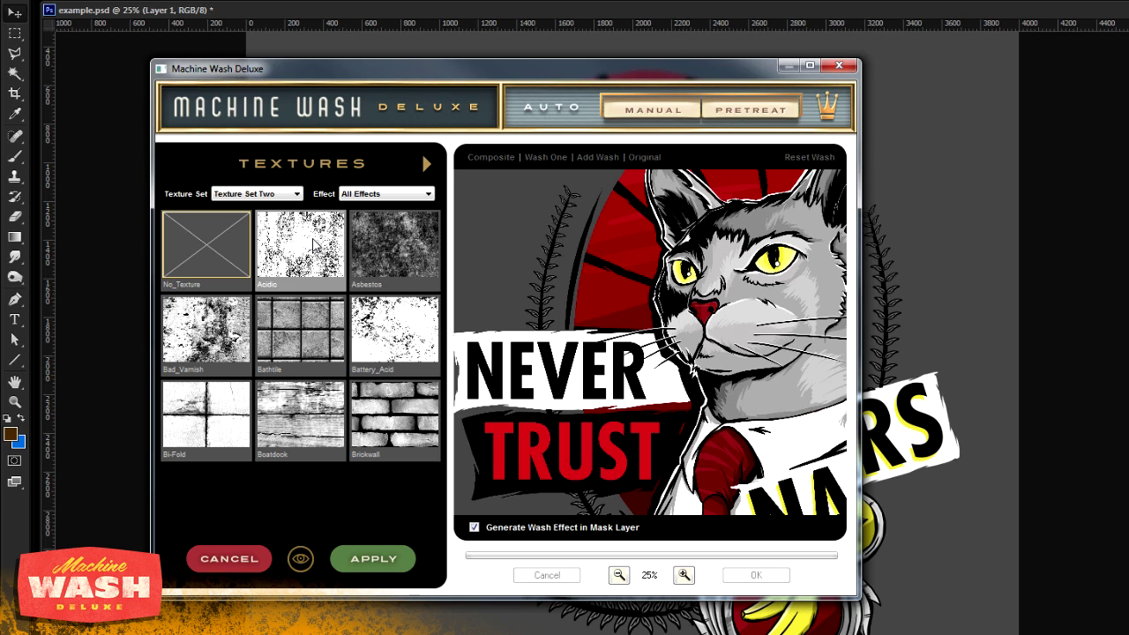
Preview the Boatdock and Crusty textures on the artwork, and apply the Grime texture as the wash
left_click(297, 426)
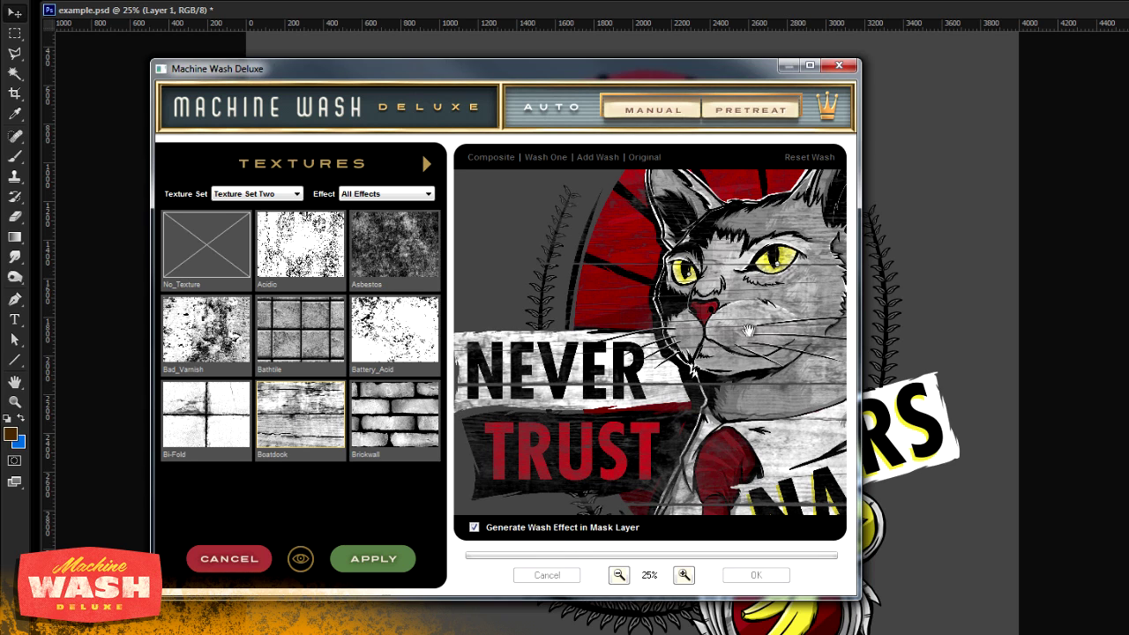
left_click(426, 163)
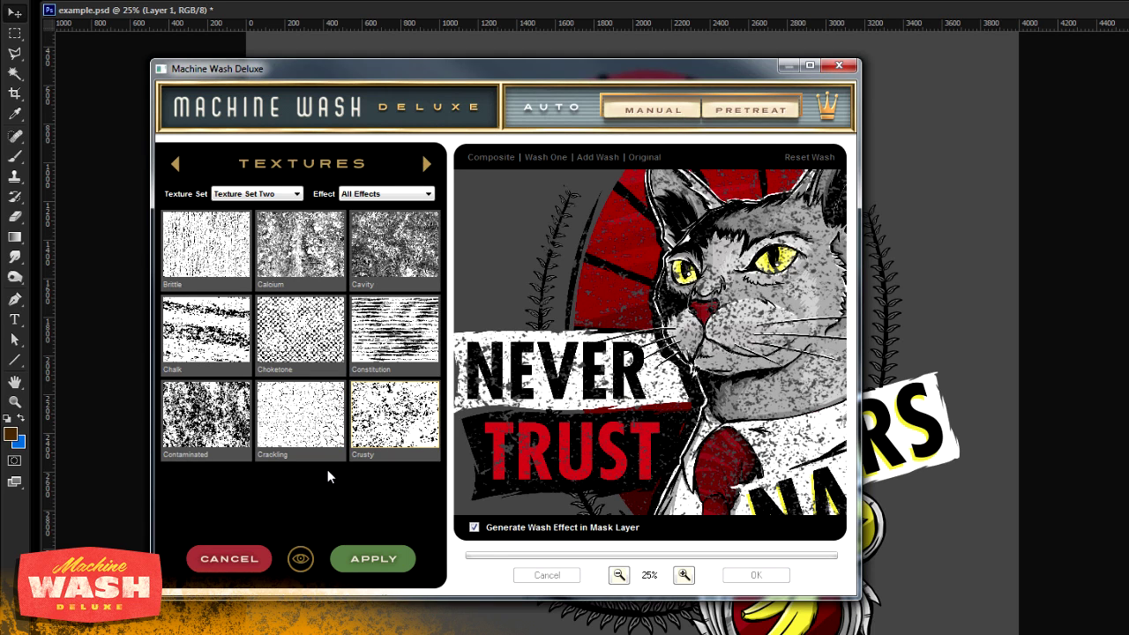
left_click(427, 165)
left_click(199, 412)
left_click(260, 412)
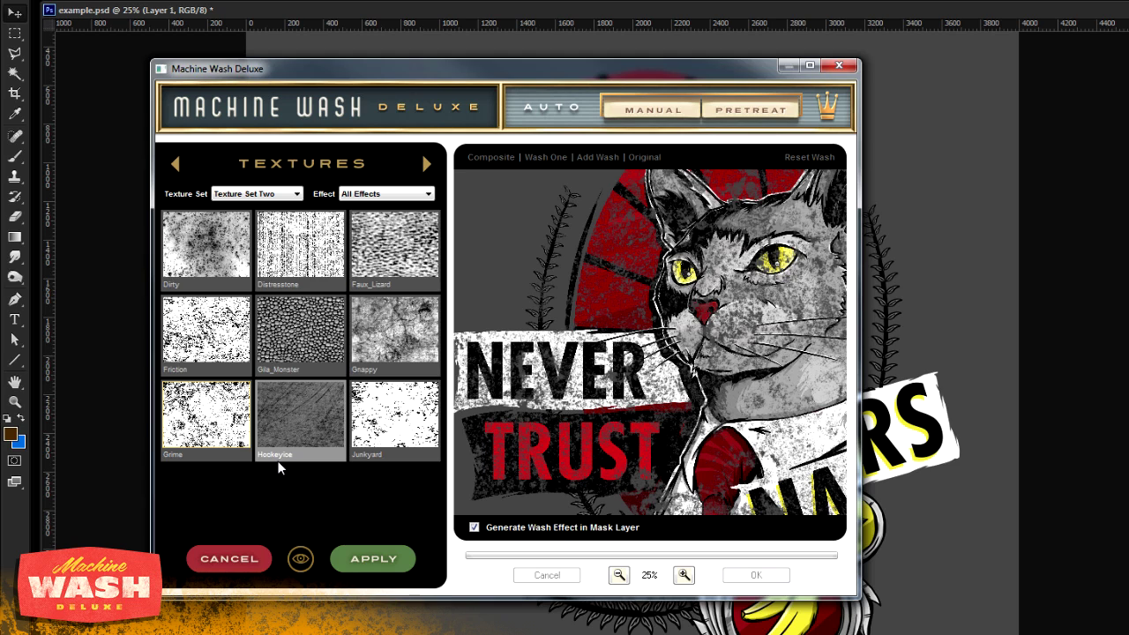
left_click(373, 559)
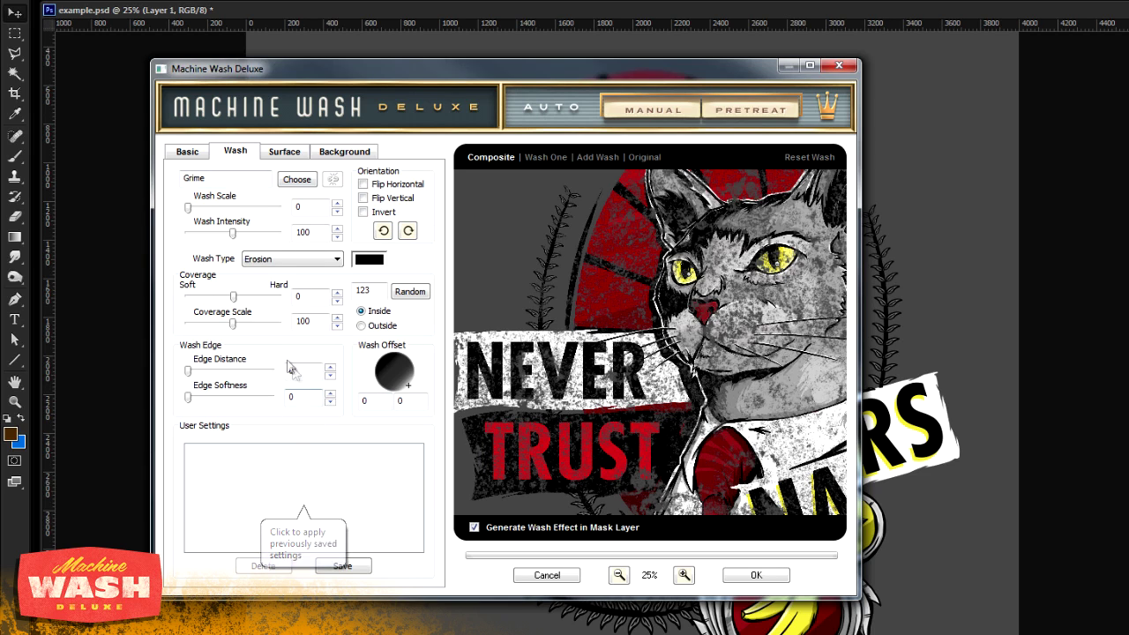
Set the Wash Scale to 34 and flip the wash effect horizontally, leaving it not inverted
left_click(208, 209)
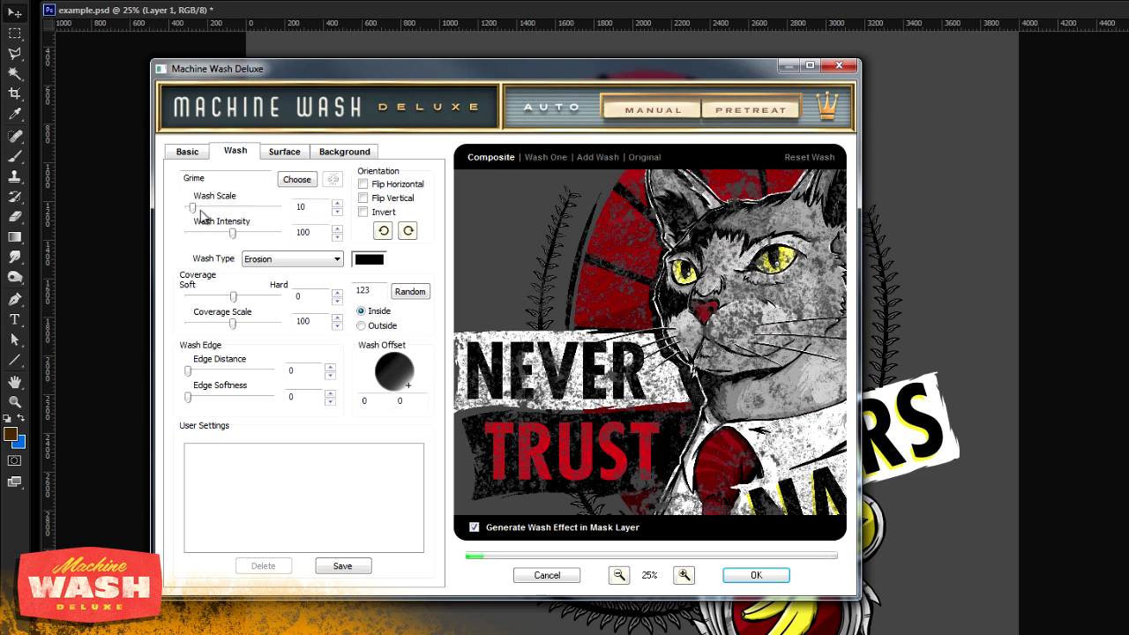
left_click(201, 211)
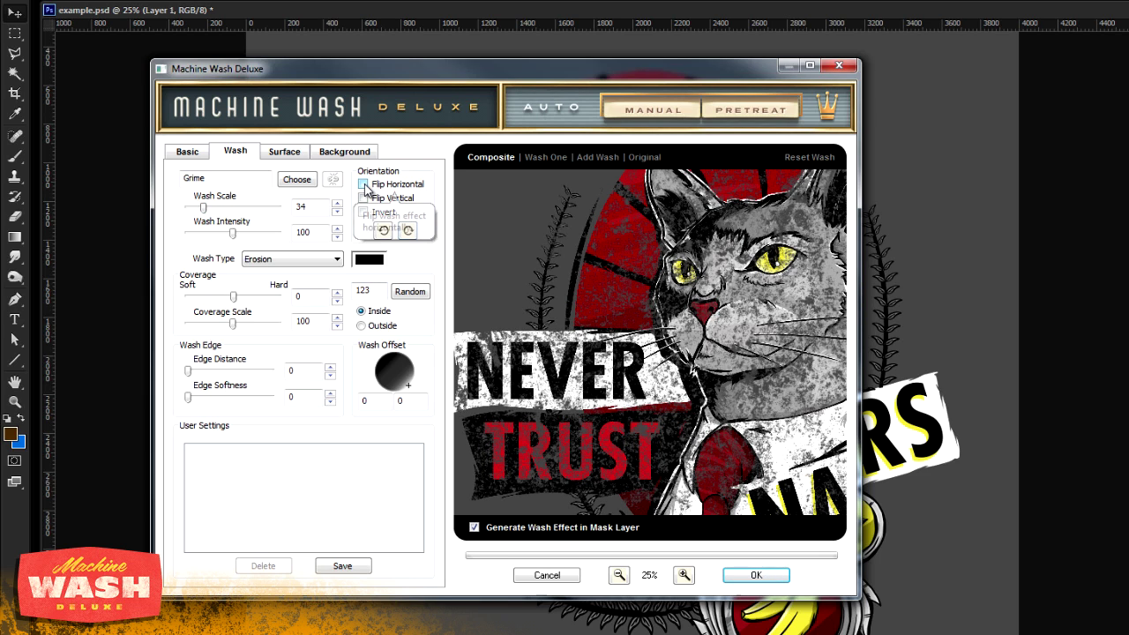
left_click(362, 185)
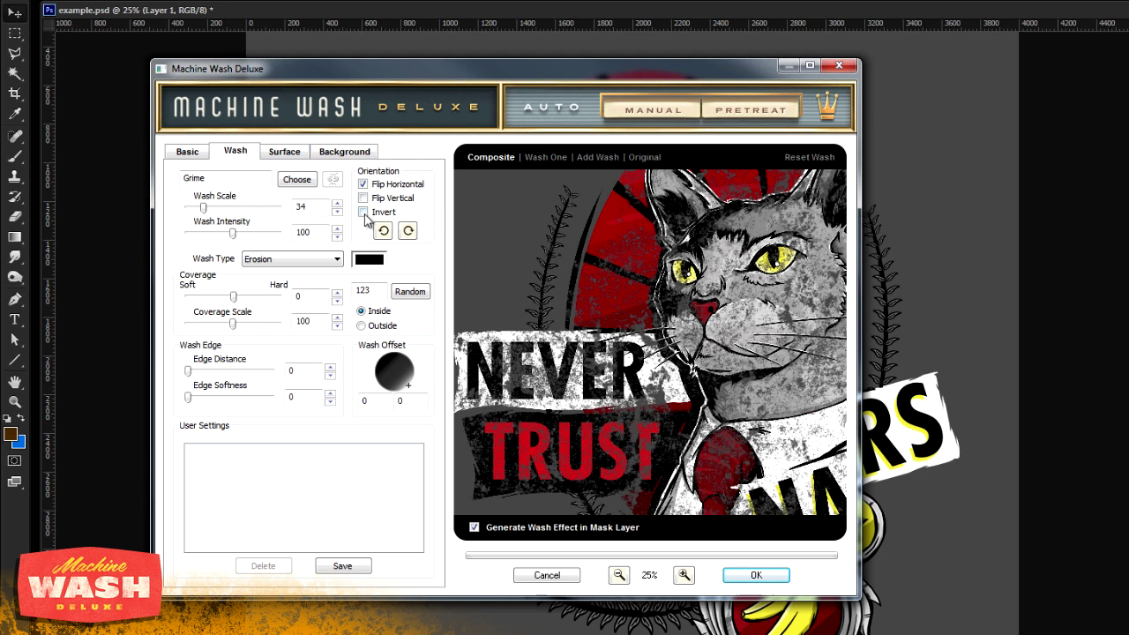
left_click(364, 213)
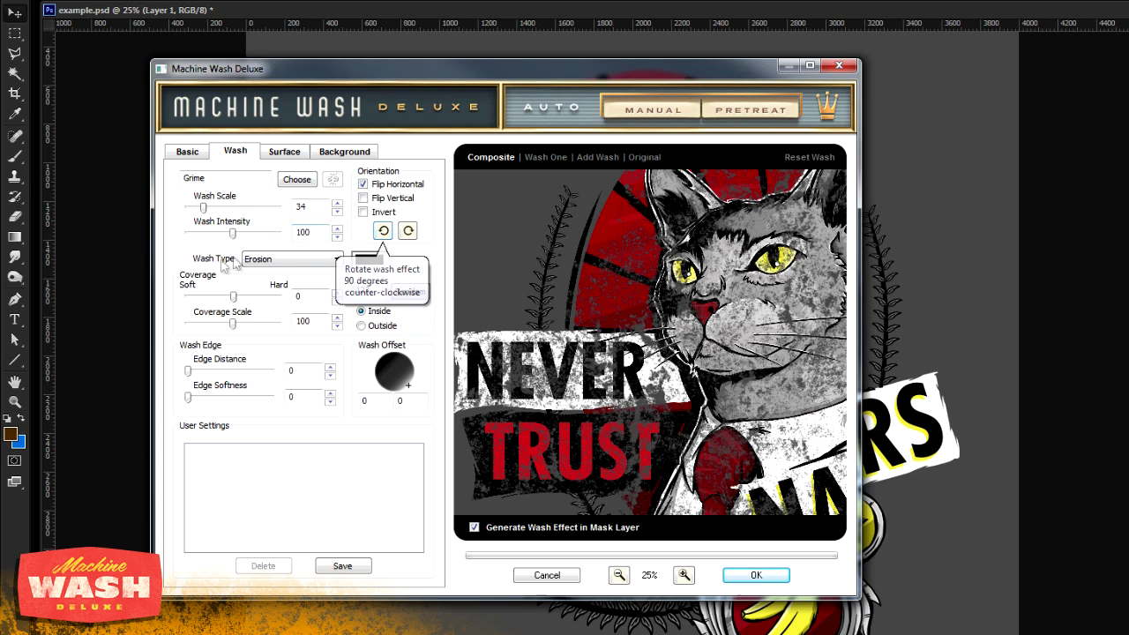
Compare Wash Intensity values of 45 and 175 on the artwork, and set the intensity to 40
left_click_drag(234, 234, 208, 234)
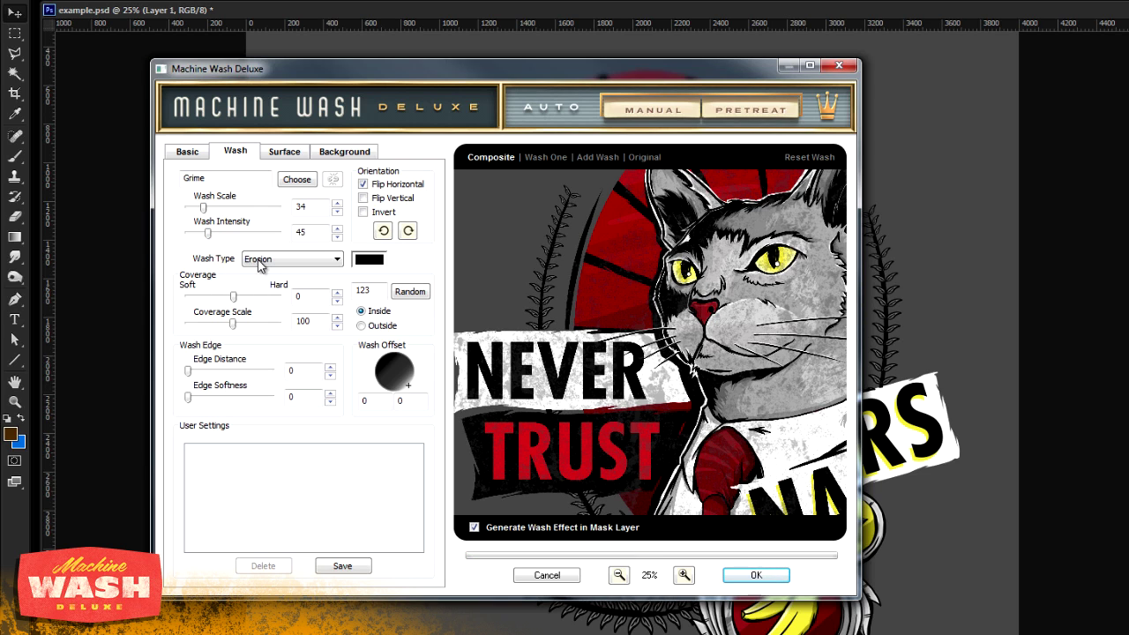
left_click_drag(214, 238, 268, 237)
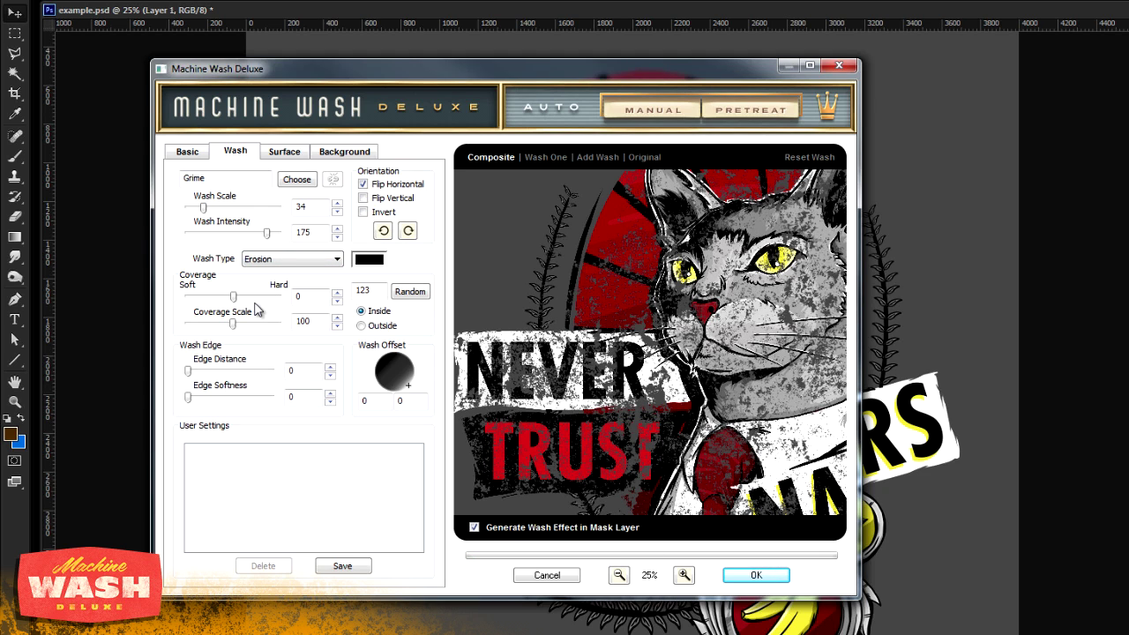
left_click_drag(268, 234, 205, 239)
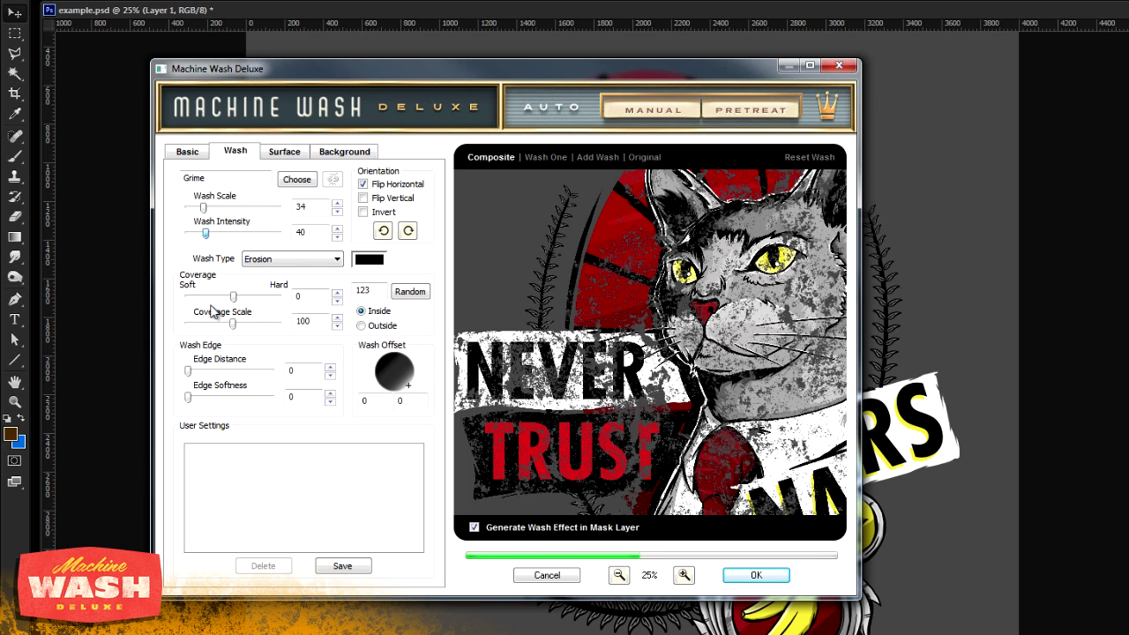
left_click_drag(695, 351, 660, 397)
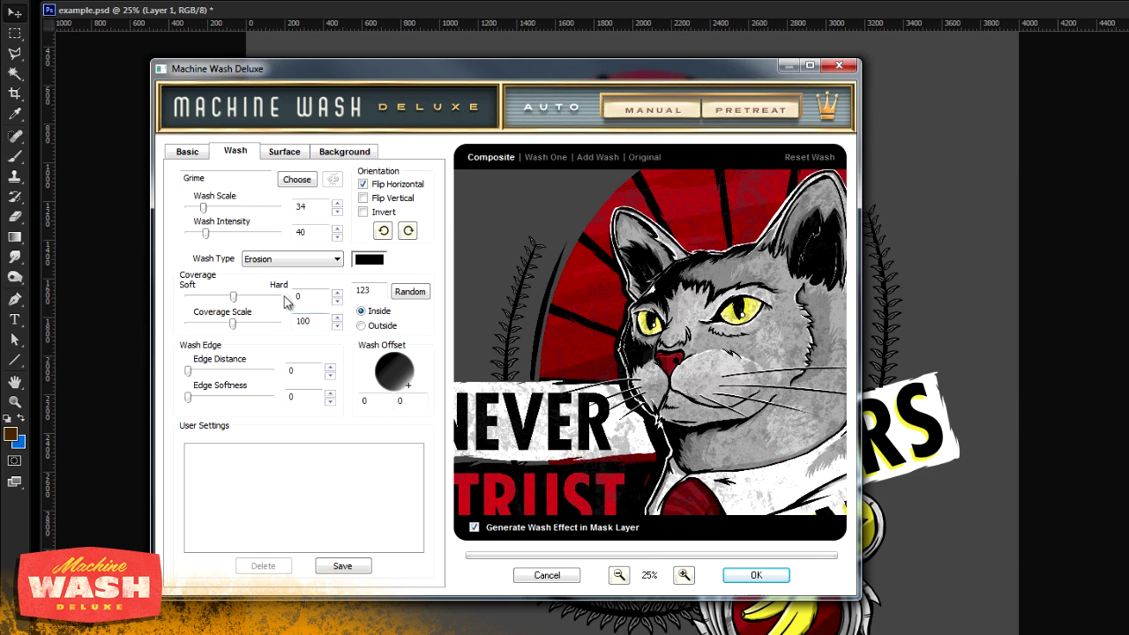
Change the Wash Type to Stain and give it a golden yellow colour with a hue of about 44°
left_click(298, 261)
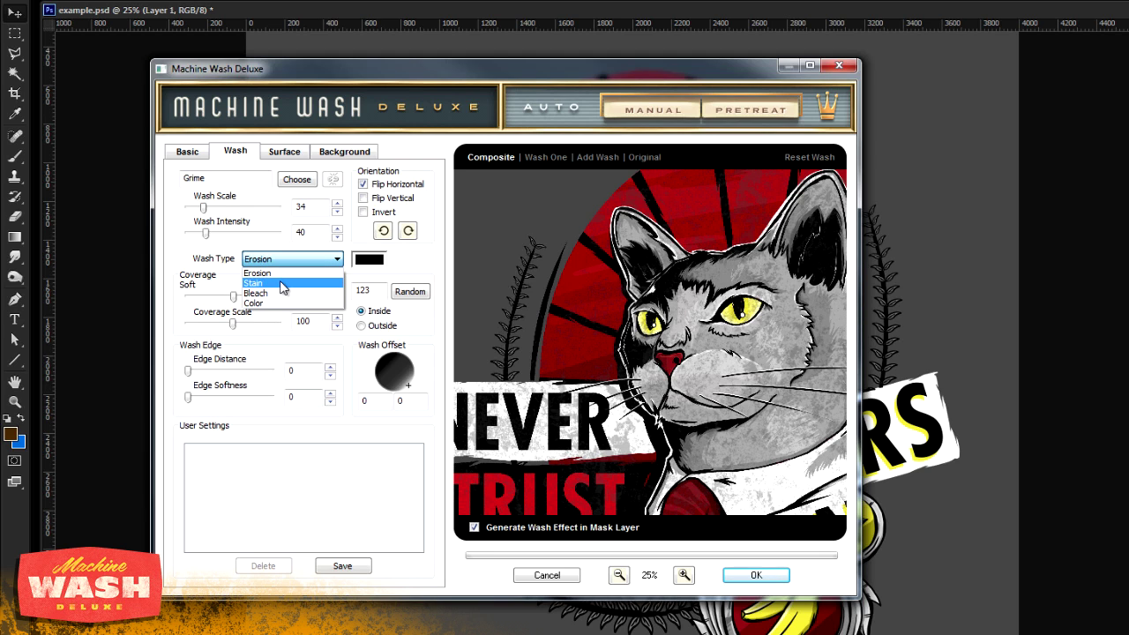
left_click(281, 284)
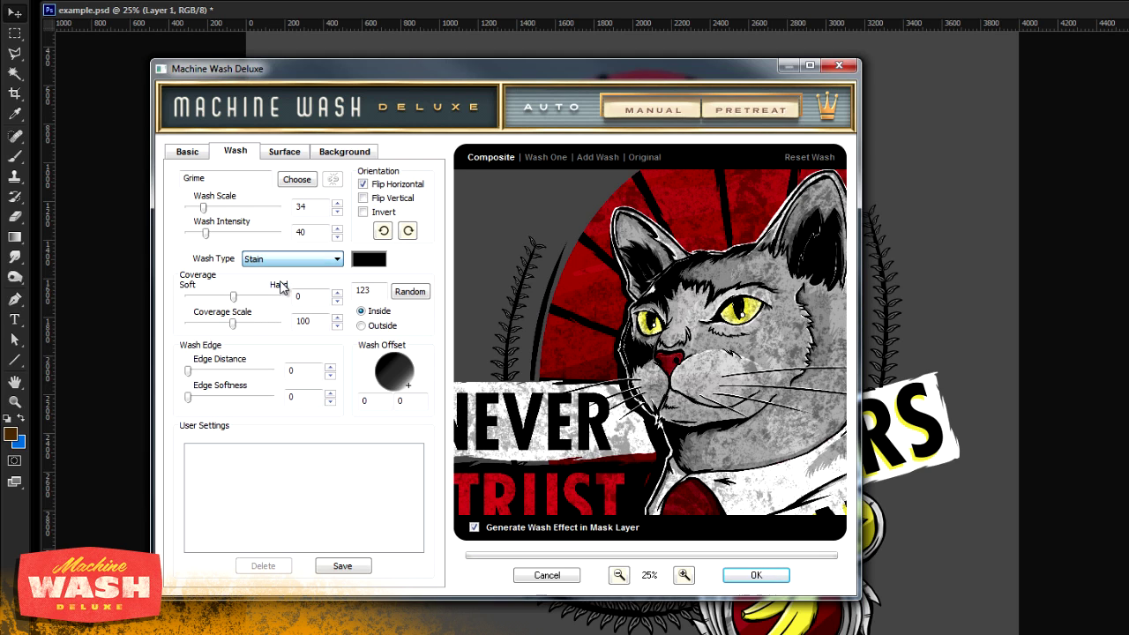
left_click(369, 263)
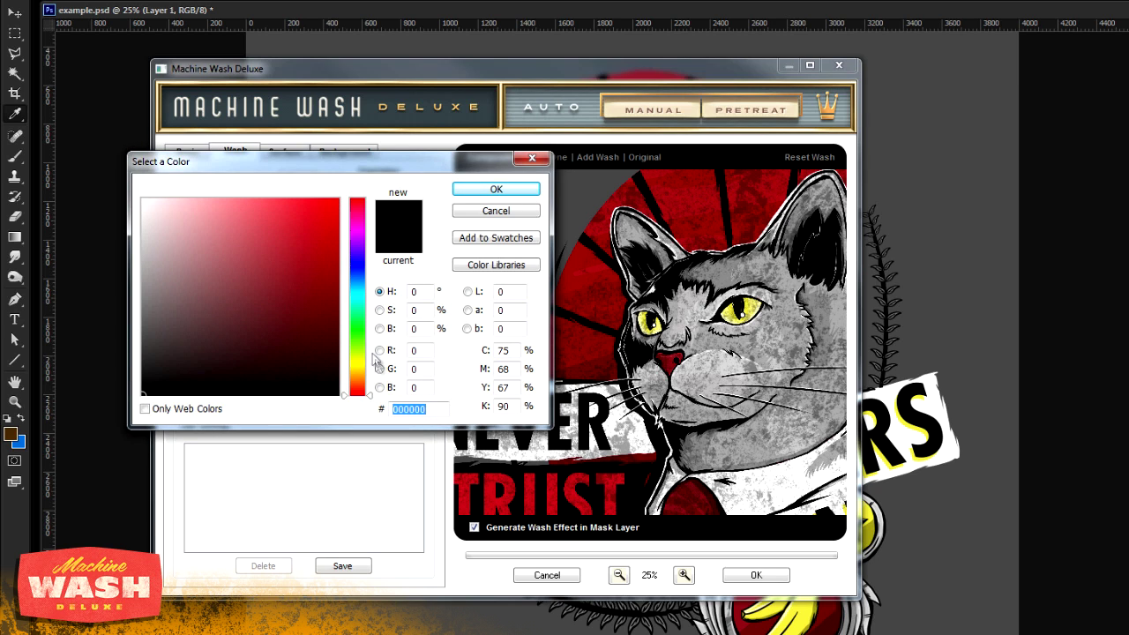
left_click(370, 371)
left_click(344, 235)
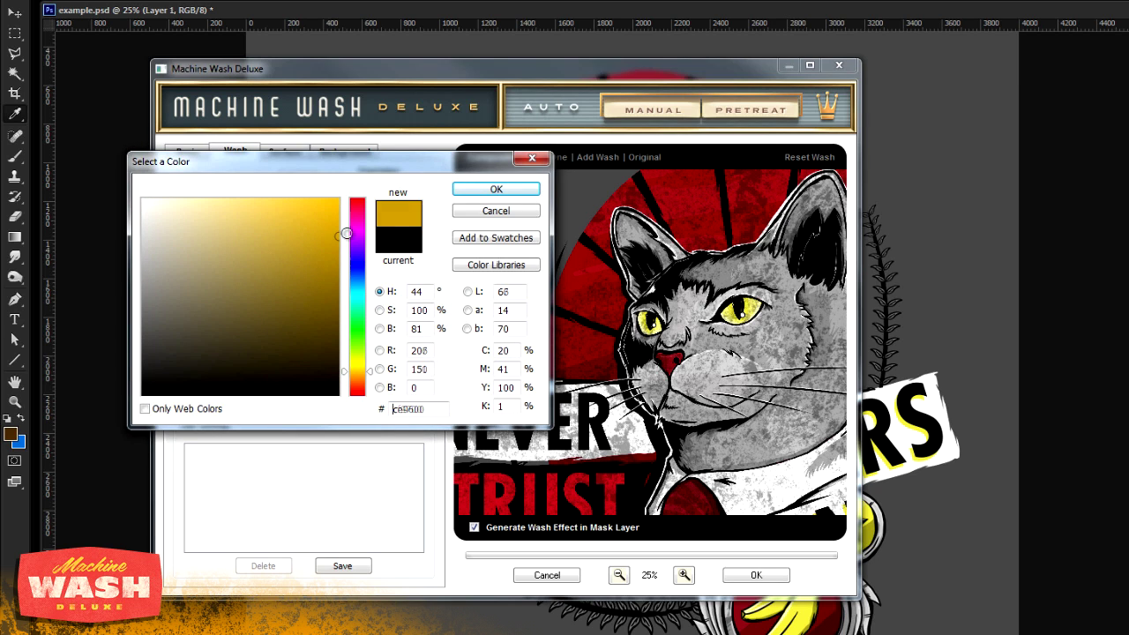
left_click(463, 189)
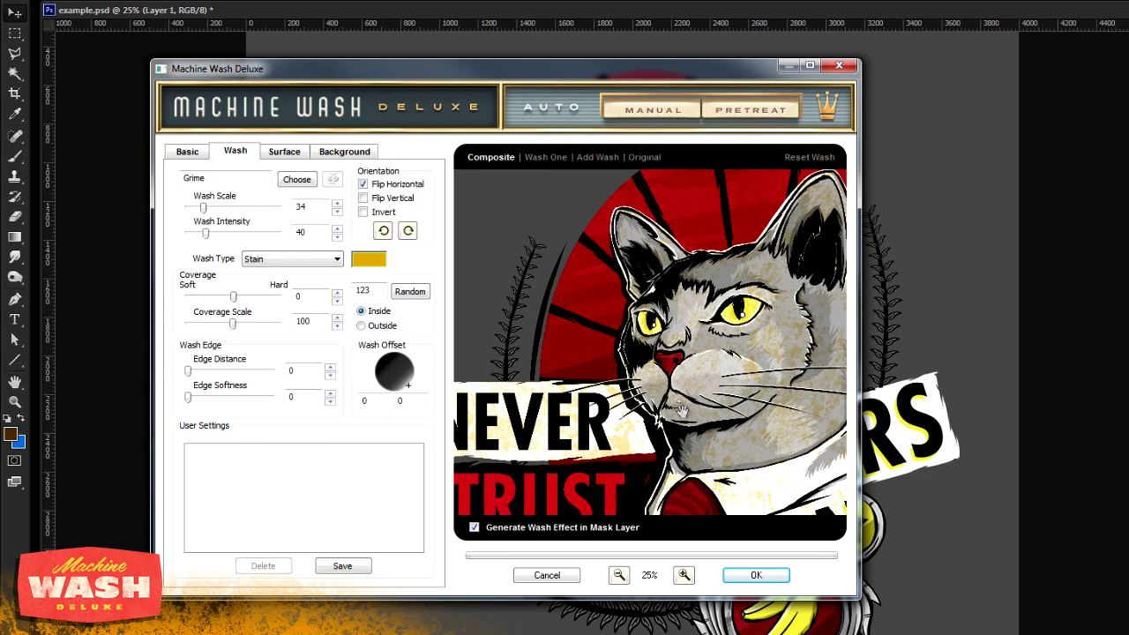
Change the Wash Type to Erosion
left_click(313, 259)
left_click(304, 275)
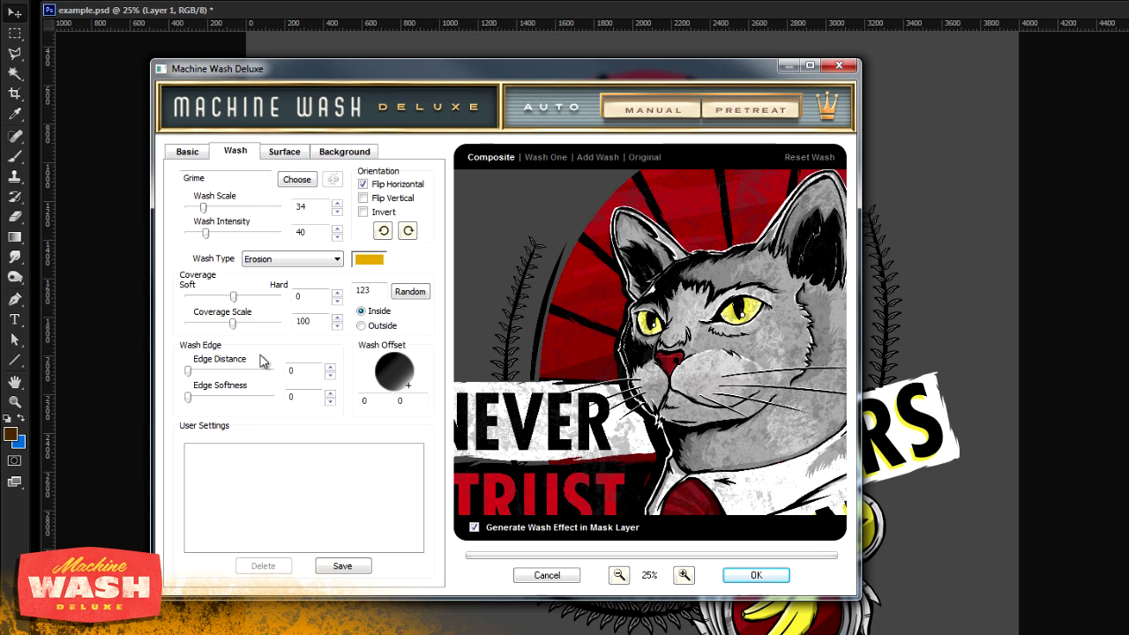
left_click_drag(682, 294, 653, 350)
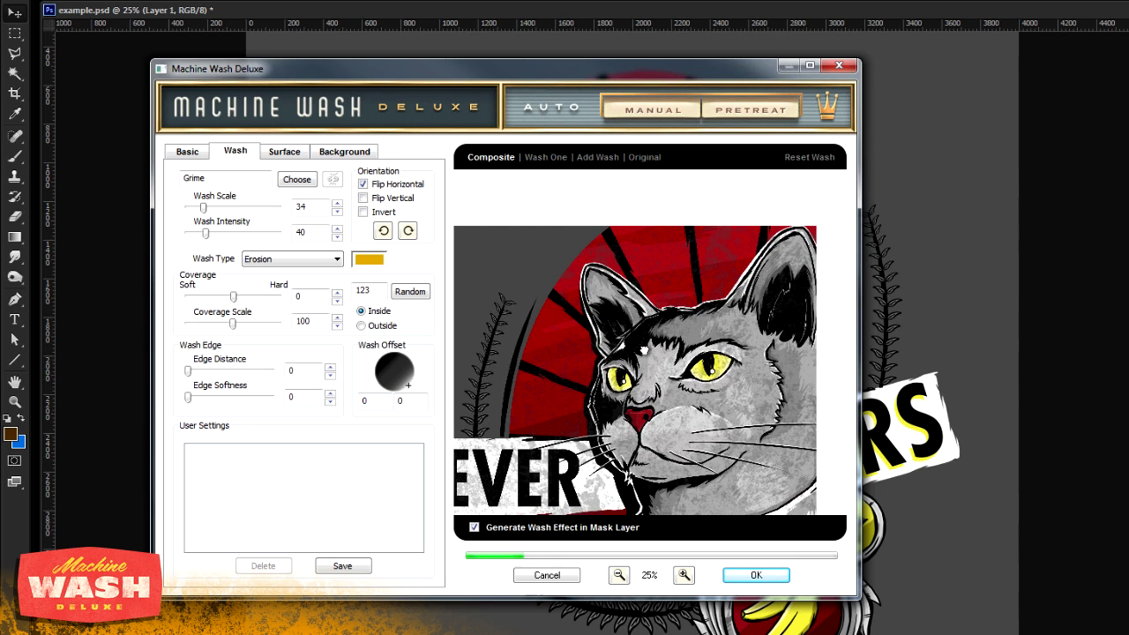
Set the wash's Edge Distance to 22 and inspect the edges of the cat artwork in the preview
left_click_drag(189, 374, 208, 378)
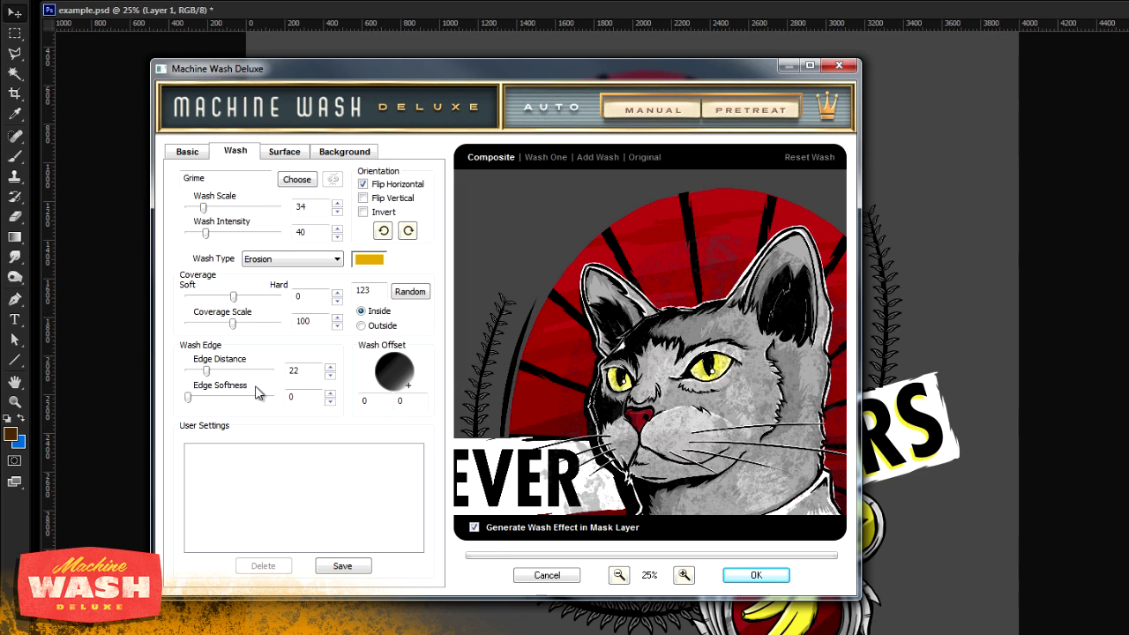
left_click_drag(510, 406, 556, 318)
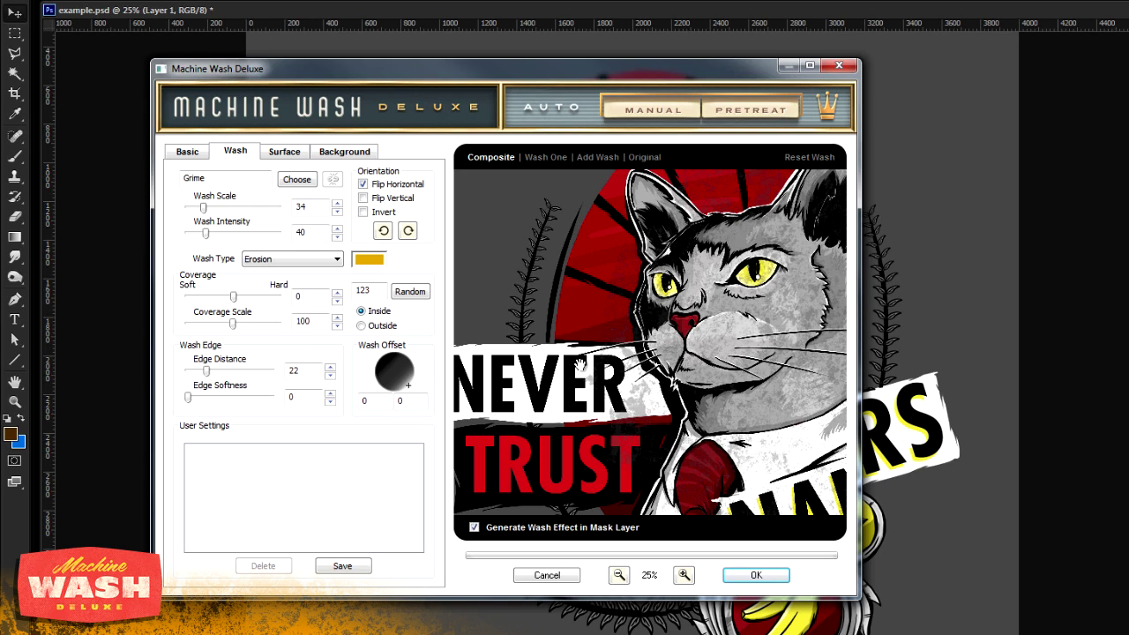
left_click_drag(628, 240, 571, 366)
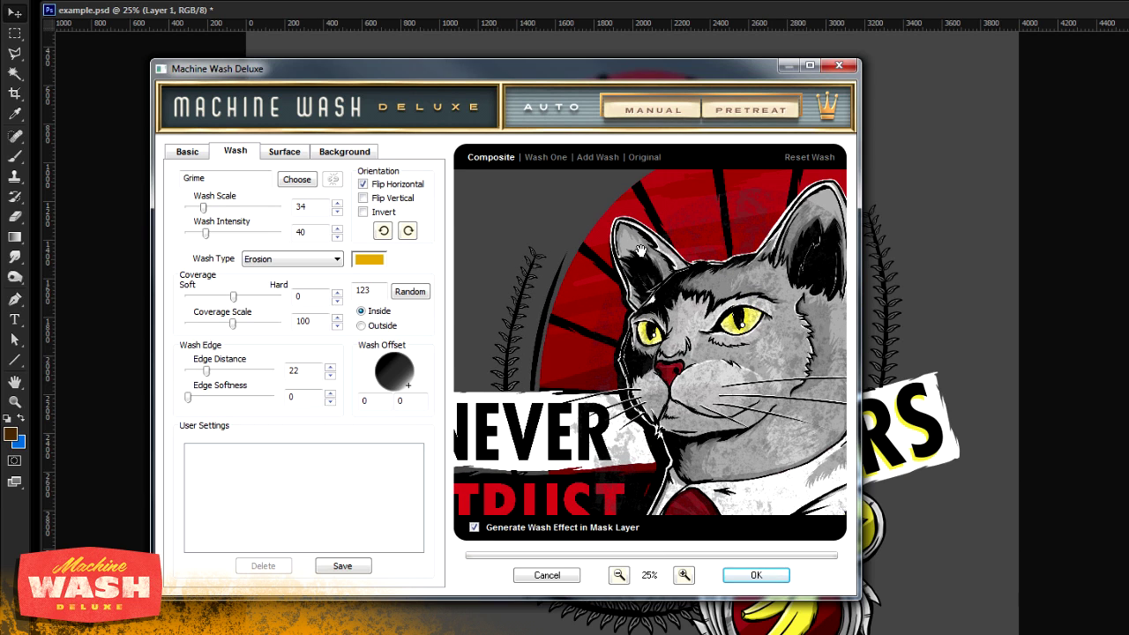
left_click_drag(631, 247, 562, 301)
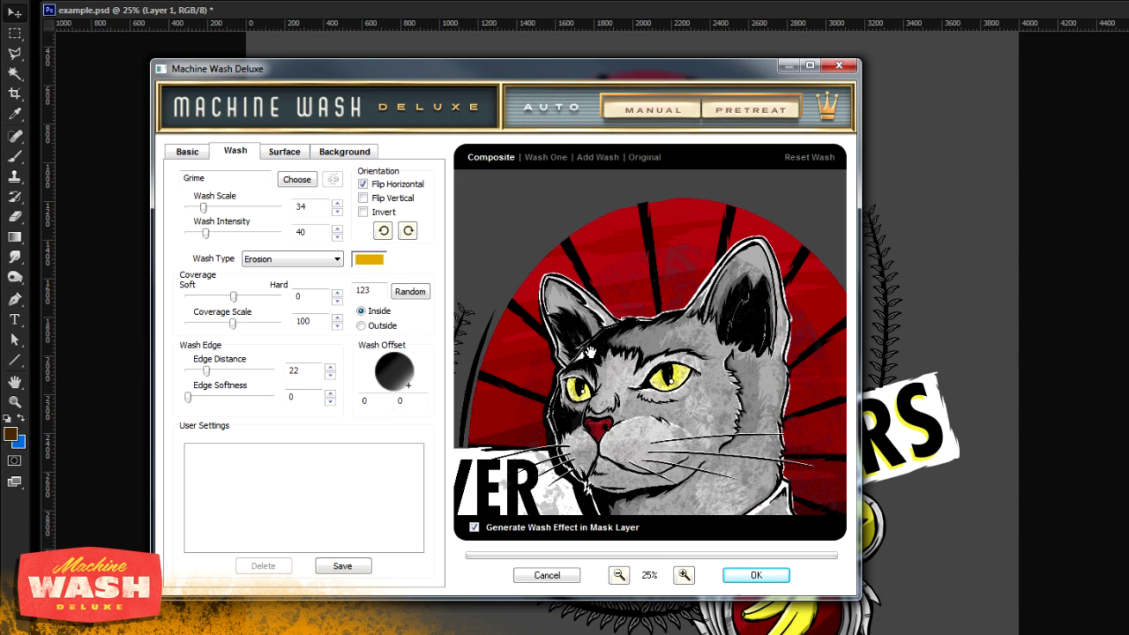
left_click_drag(592, 351, 543, 421)
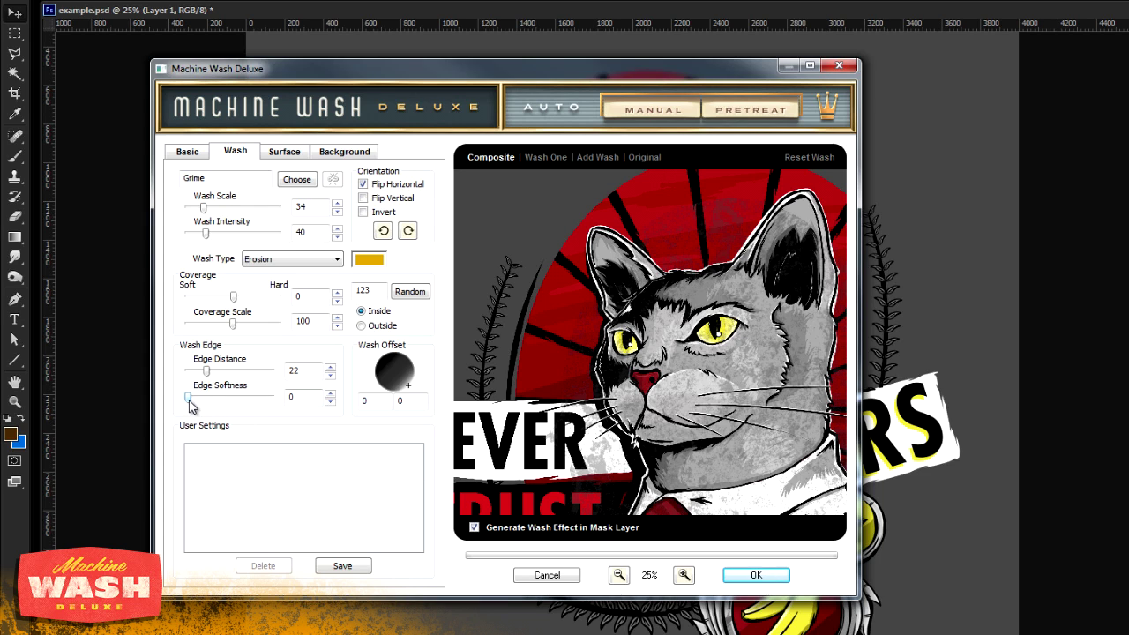
Set the wash's Edge Softness to 54 and examine the transition around the cat and the red circle
left_click_drag(189, 404, 210, 405)
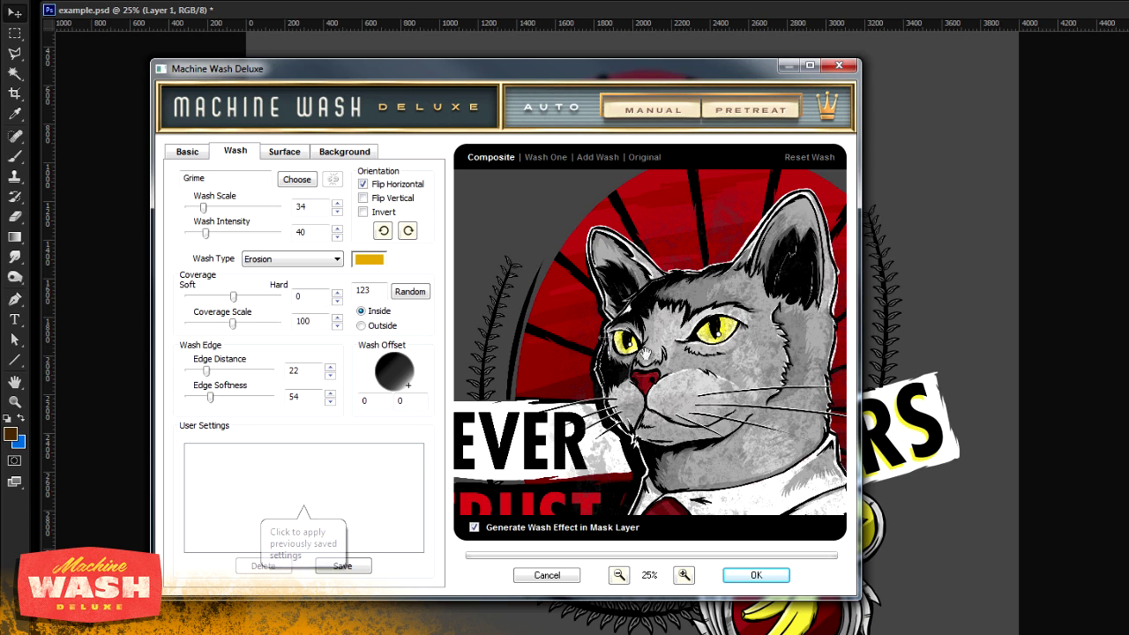
left_click_drag(676, 305, 627, 326)
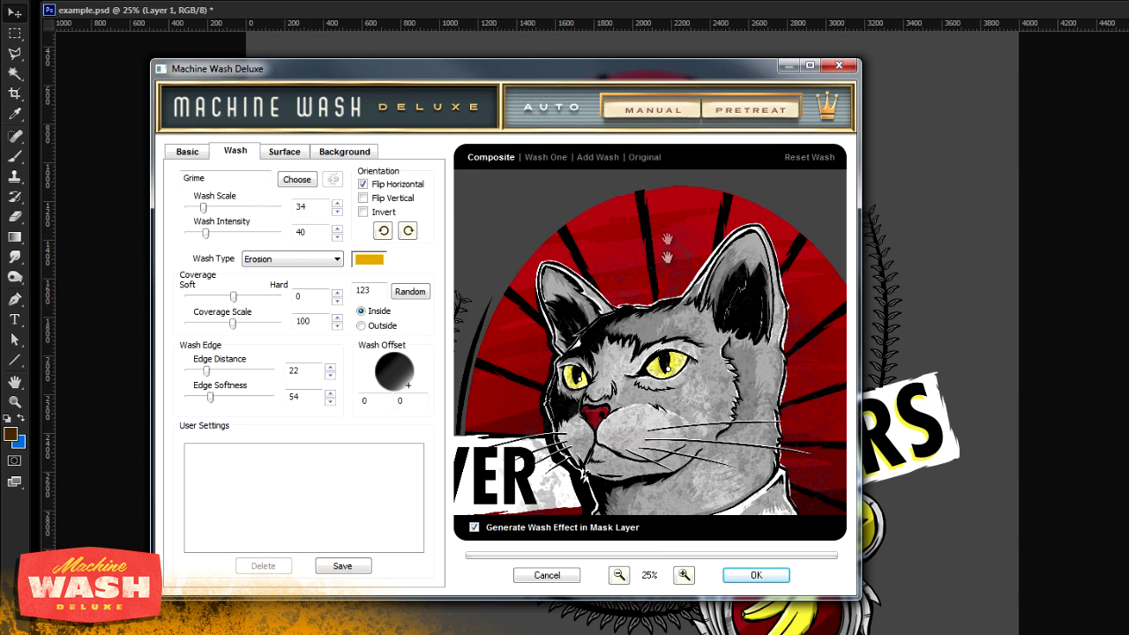
left_click_drag(615, 304, 677, 233)
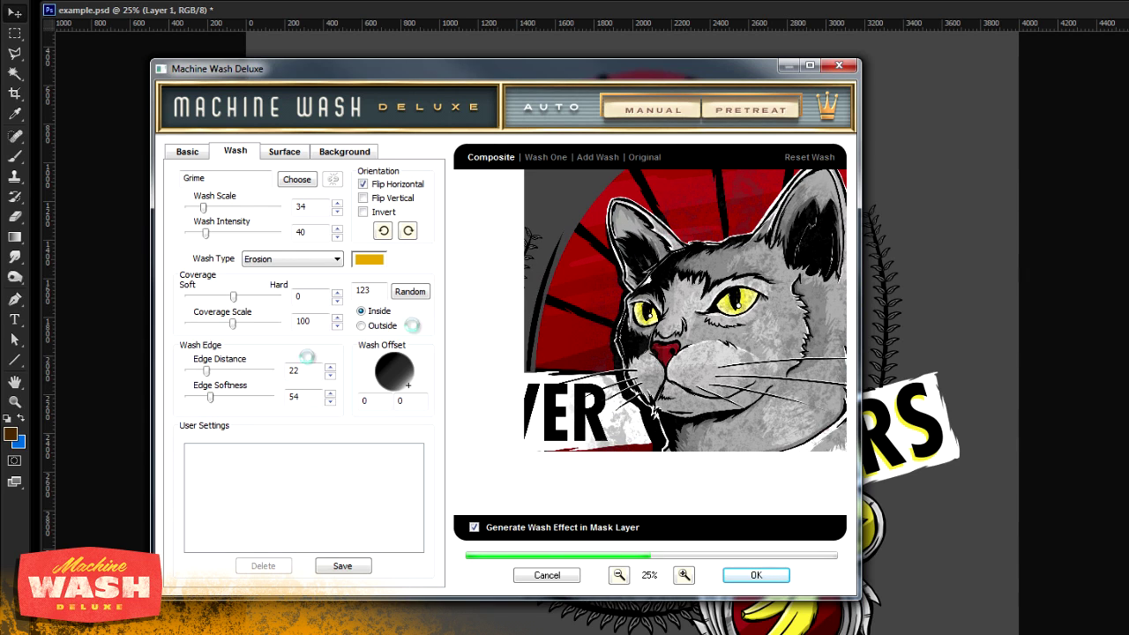
Reset the wash's Edge Distance and Edge Softness to 0 and check the texture across the artwork
left_click_drag(206, 372, 170, 404)
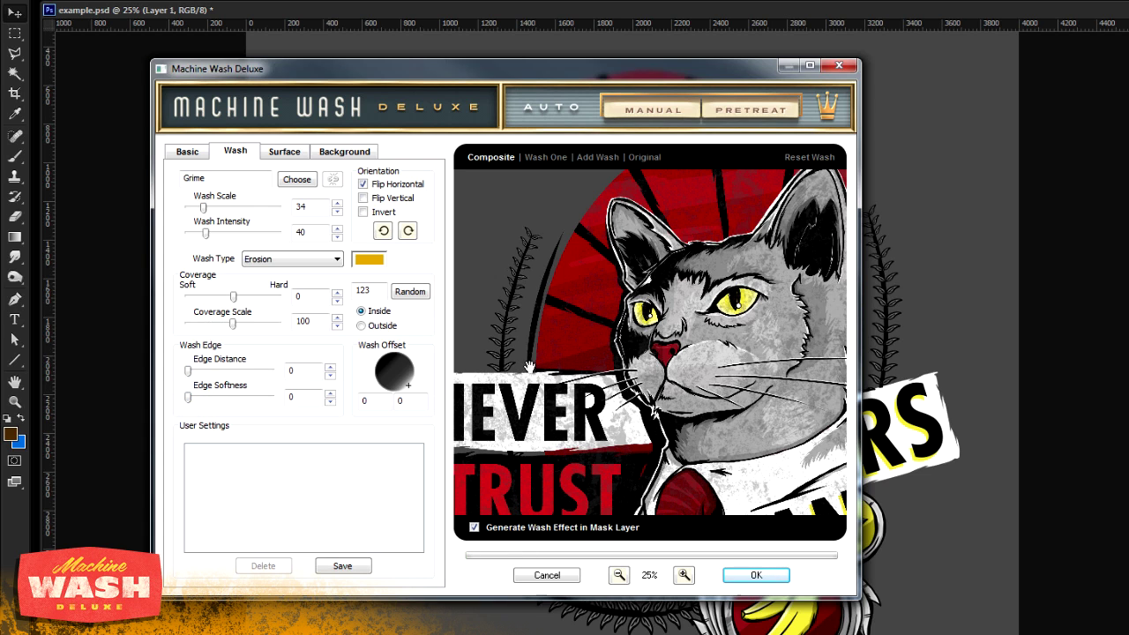
left_click_drag(528, 366, 591, 292)
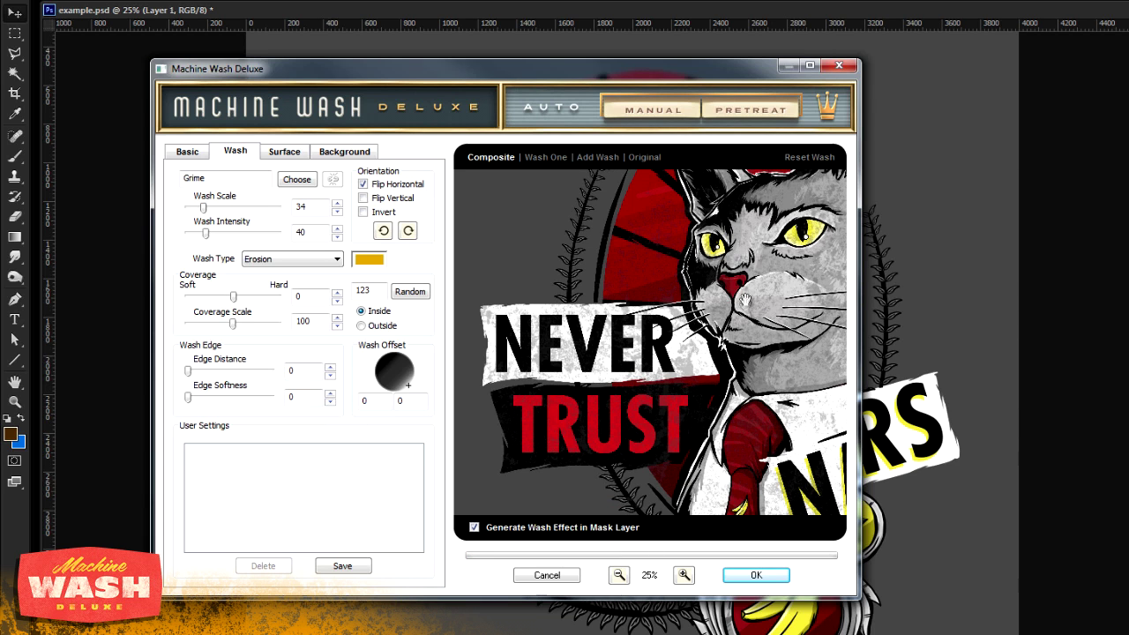
left_click_drag(742, 298, 688, 360)
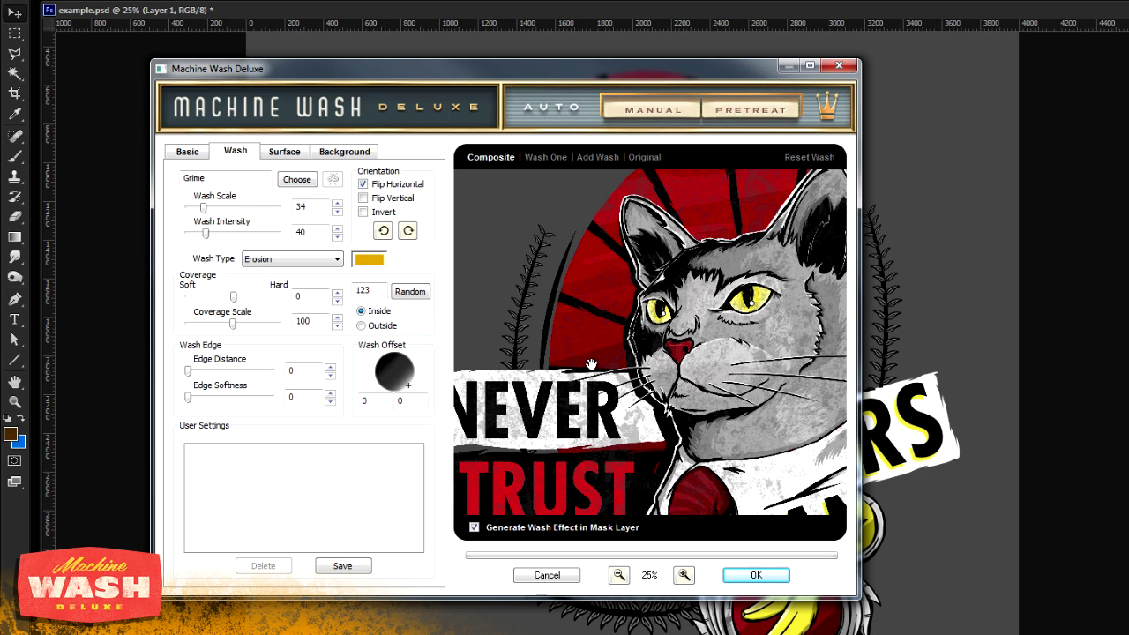
left_click_drag(757, 278, 762, 282)
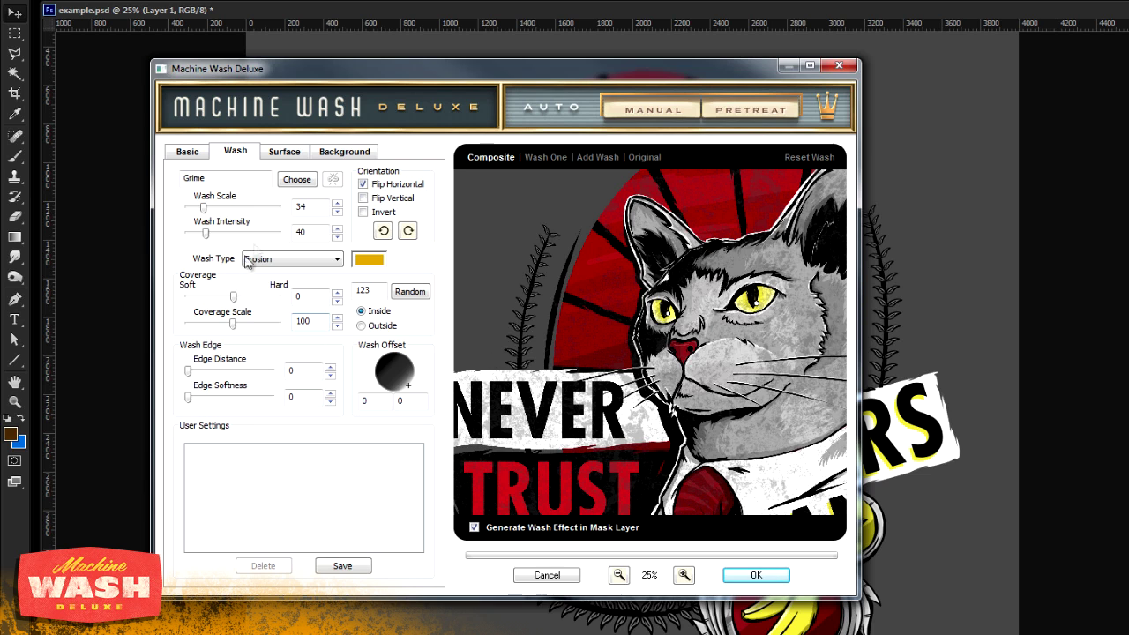
Replace the wash texture with Porcelain from Texture Set Two
left_click(299, 181)
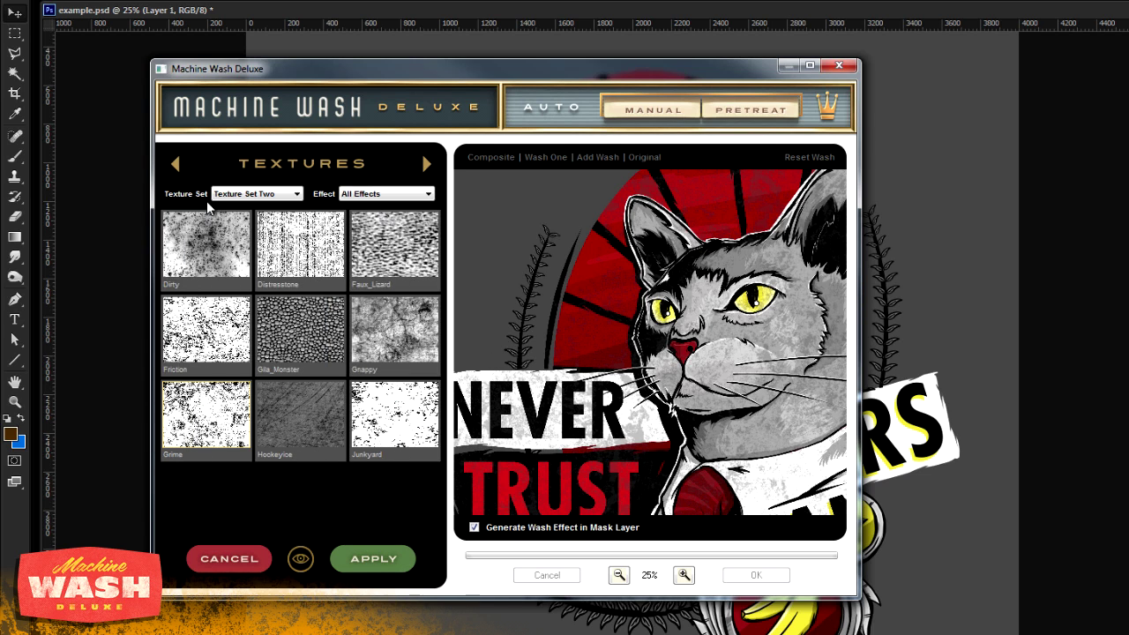
left_click(427, 164)
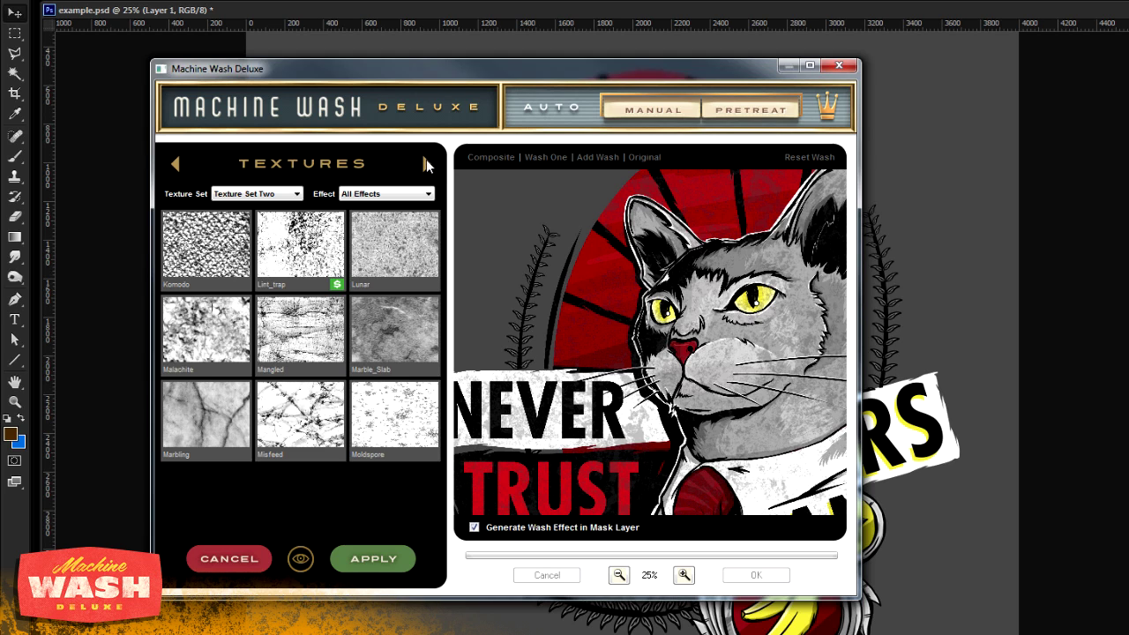
left_click(425, 164)
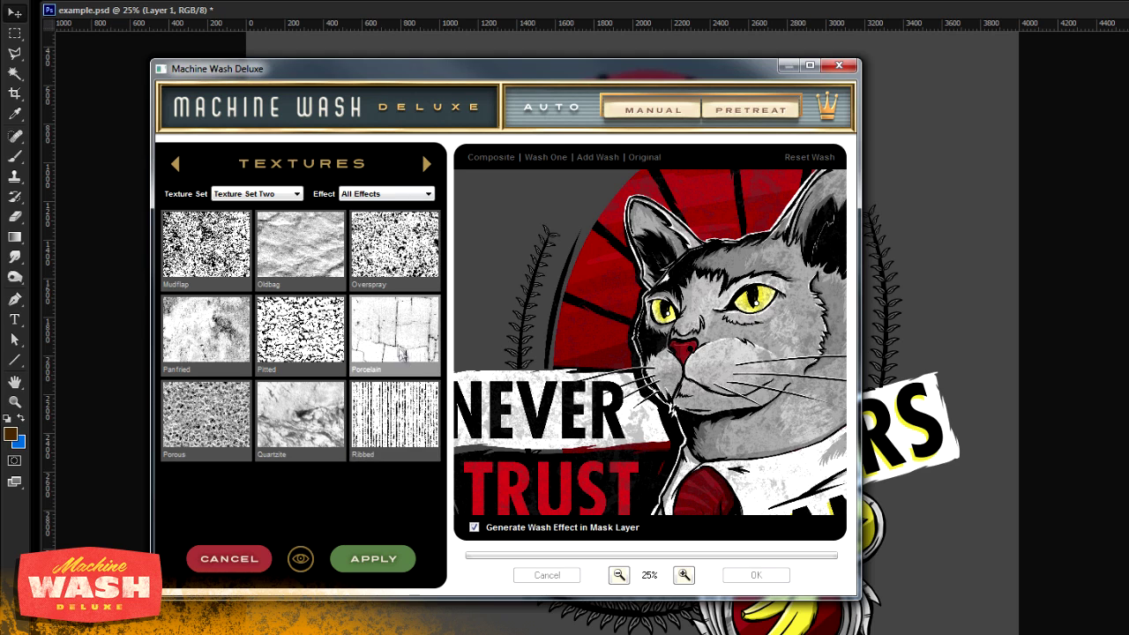
left_click(375, 563)
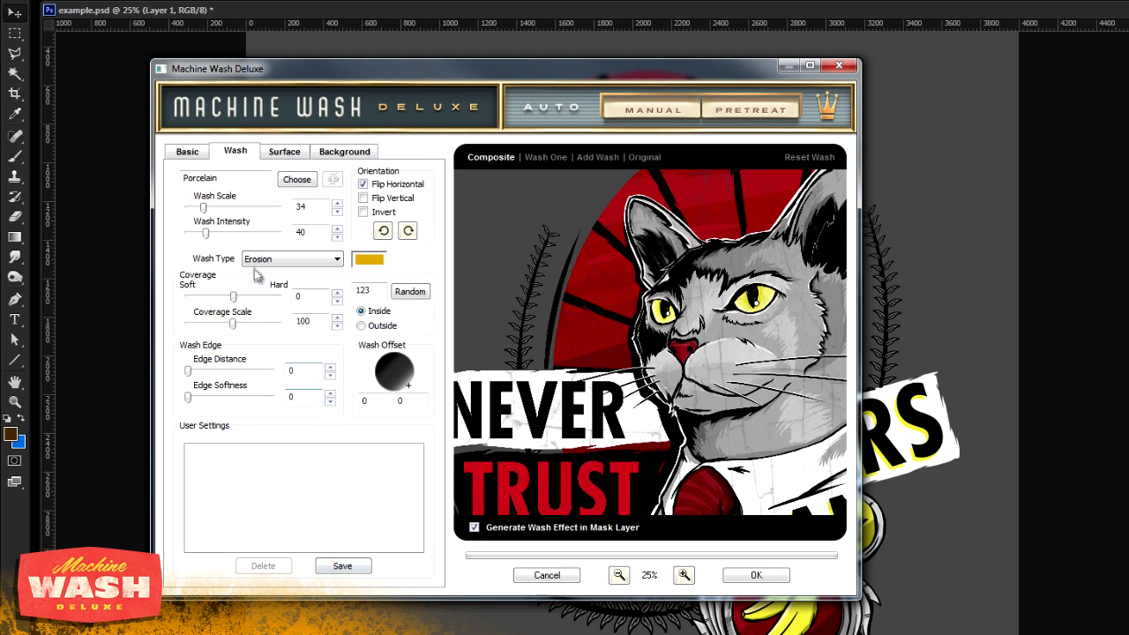
Set the Wash Intensity to 113, check the cracks at 20% preview zoom, and apply the filter to Layer 1
left_click(236, 233)
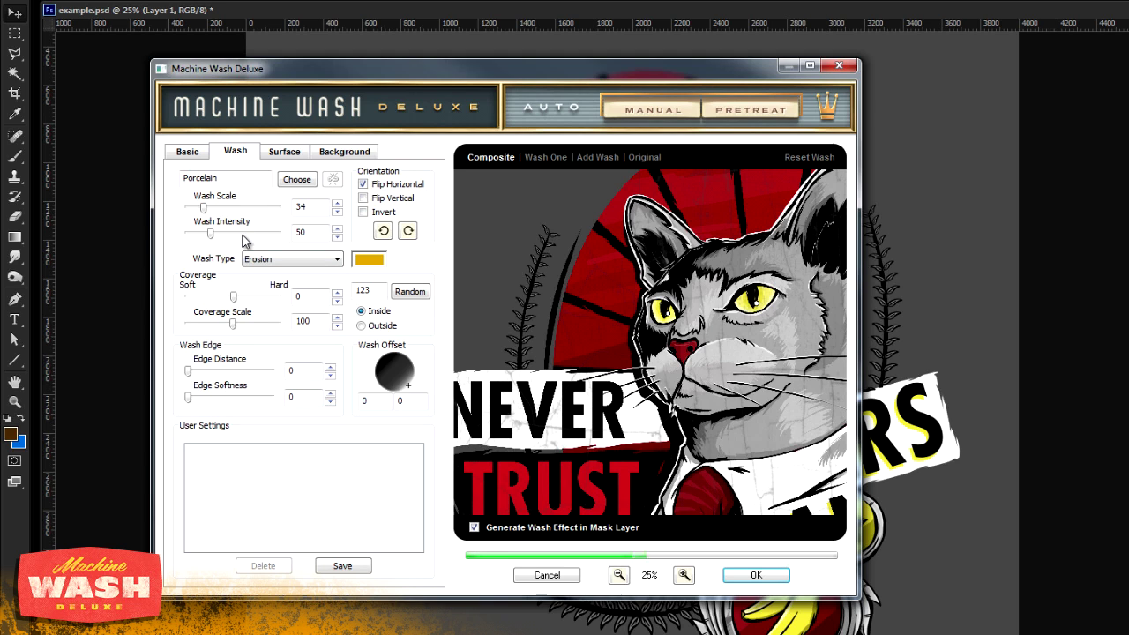
left_click_drag(213, 240, 238, 239)
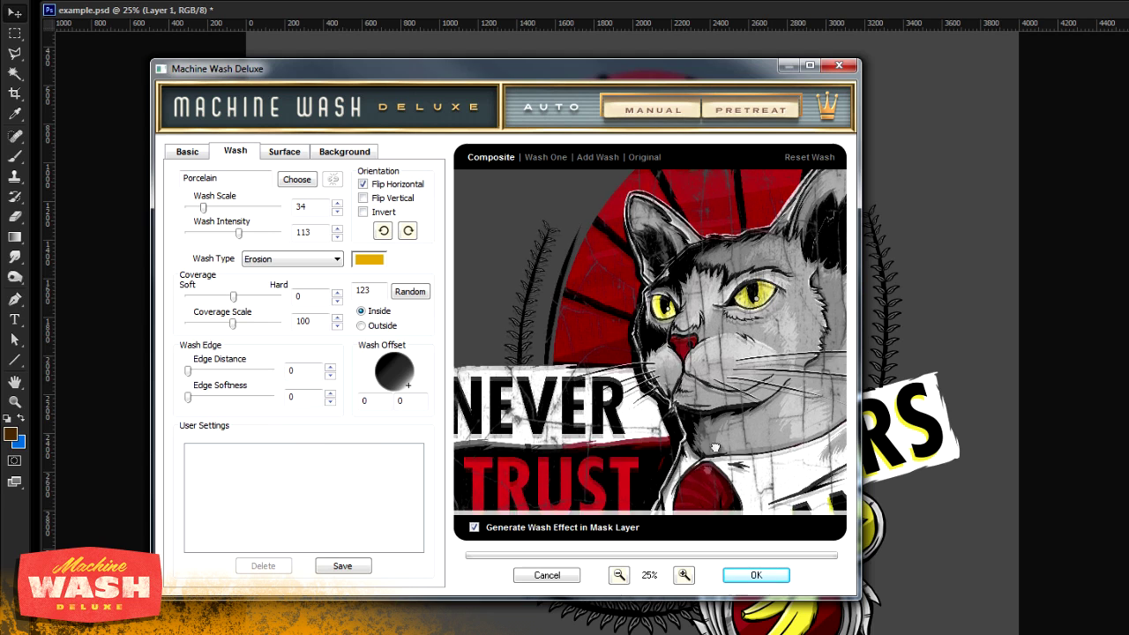
left_click(618, 575)
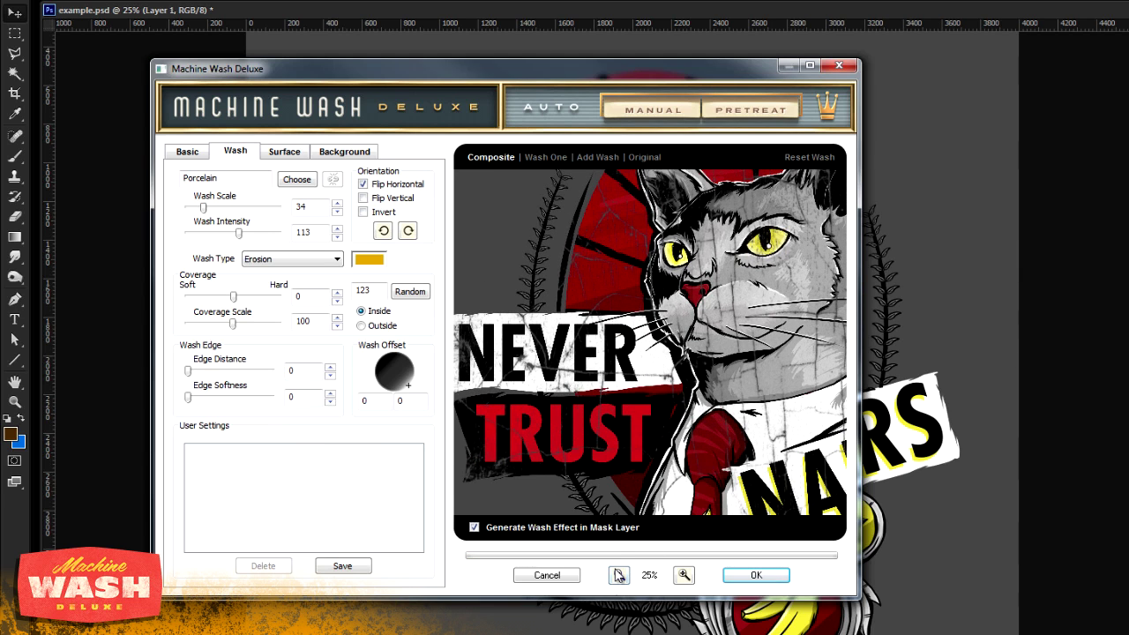
left_click_drag(750, 370, 553, 432)
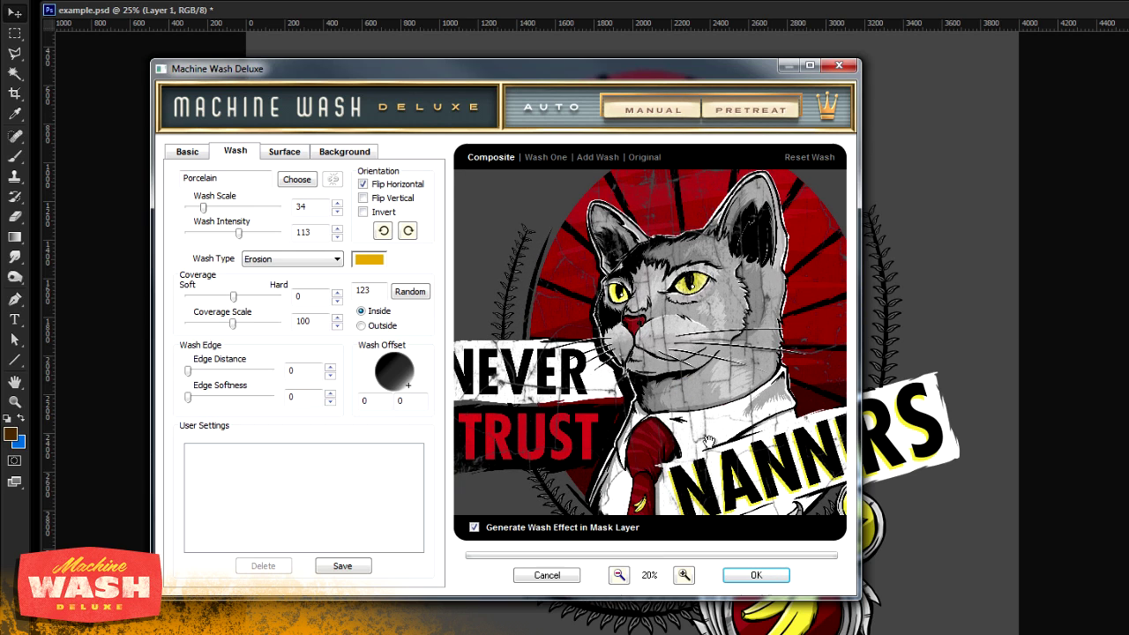
left_click_drag(695, 368, 643, 394)
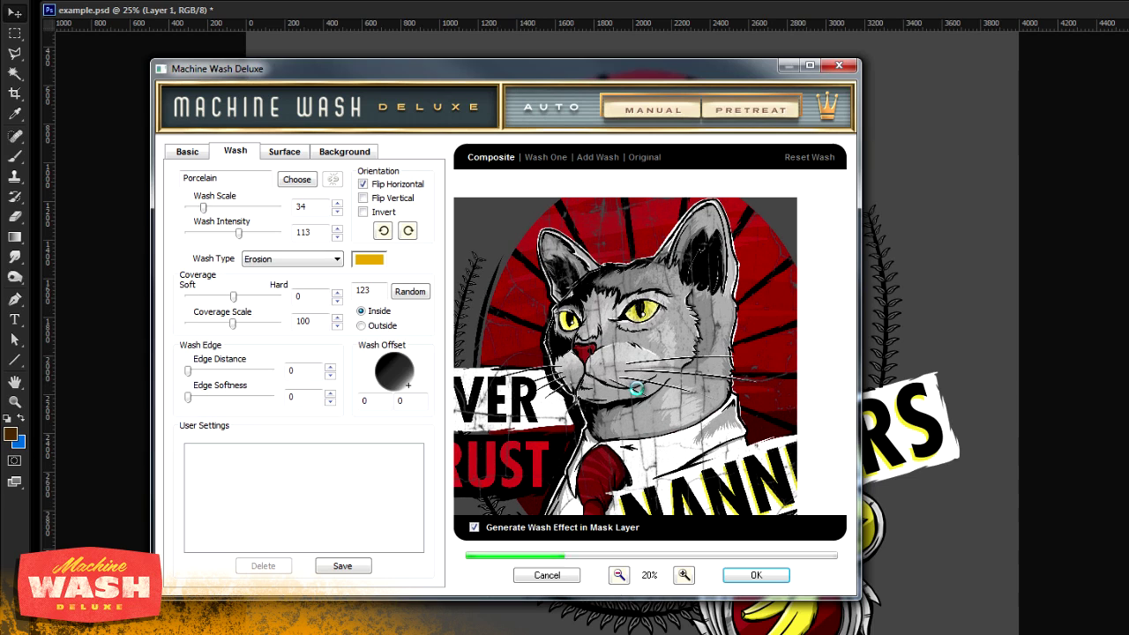
left_click_drag(643, 394, 658, 375)
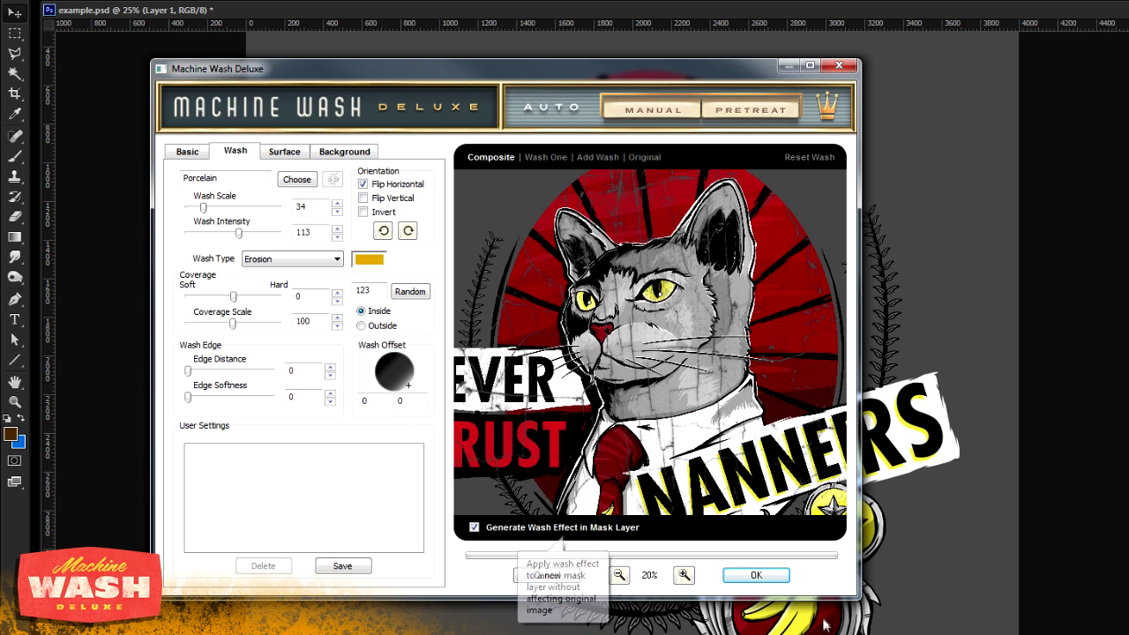
left_click(765, 575)
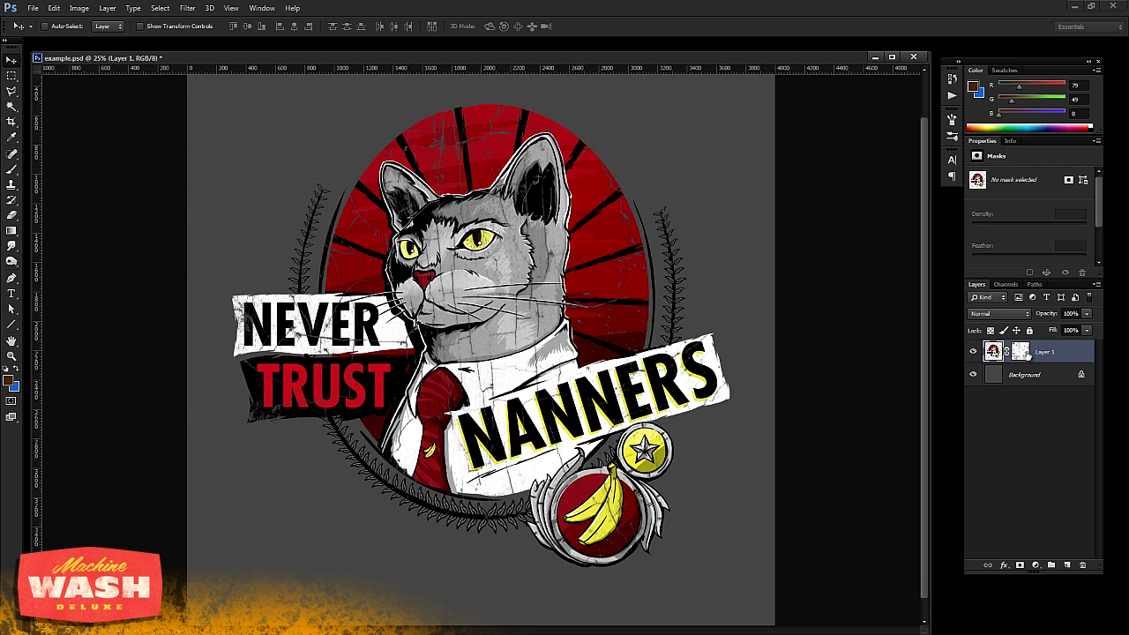
Fill the Background layer with the blue background colour
left_click(1028, 377)
key("ctrl+BackSpace")
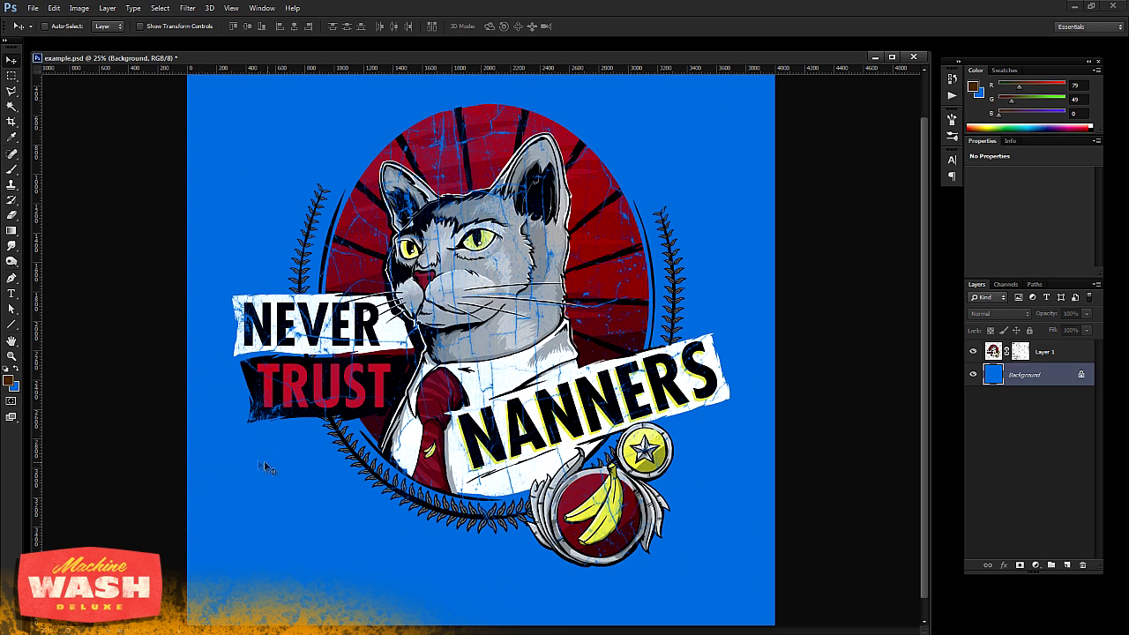
Switch to Firefox and view the Machine Wash Deluxe product page and the Mister Retro home page
key("alt+Tab")
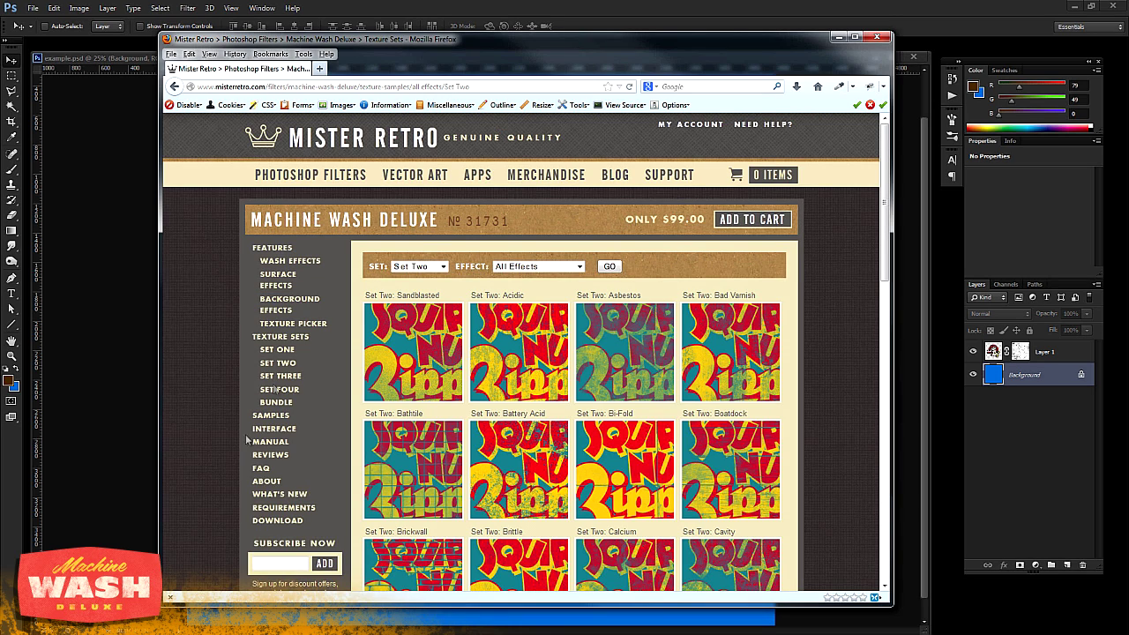
mouse_move(330, 176)
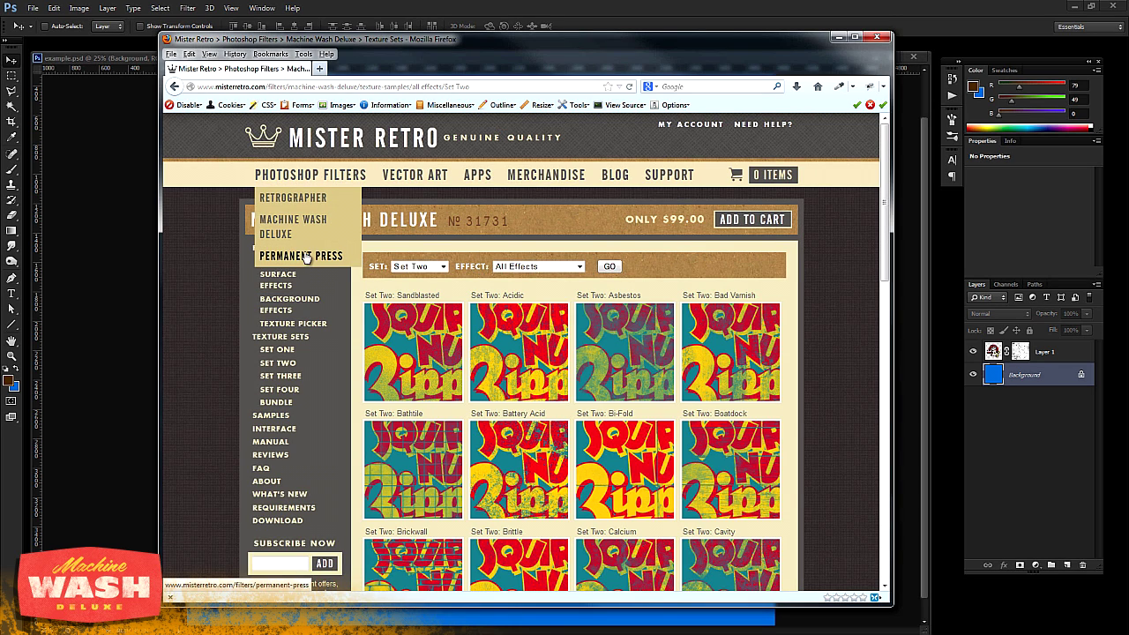
left_click(284, 225)
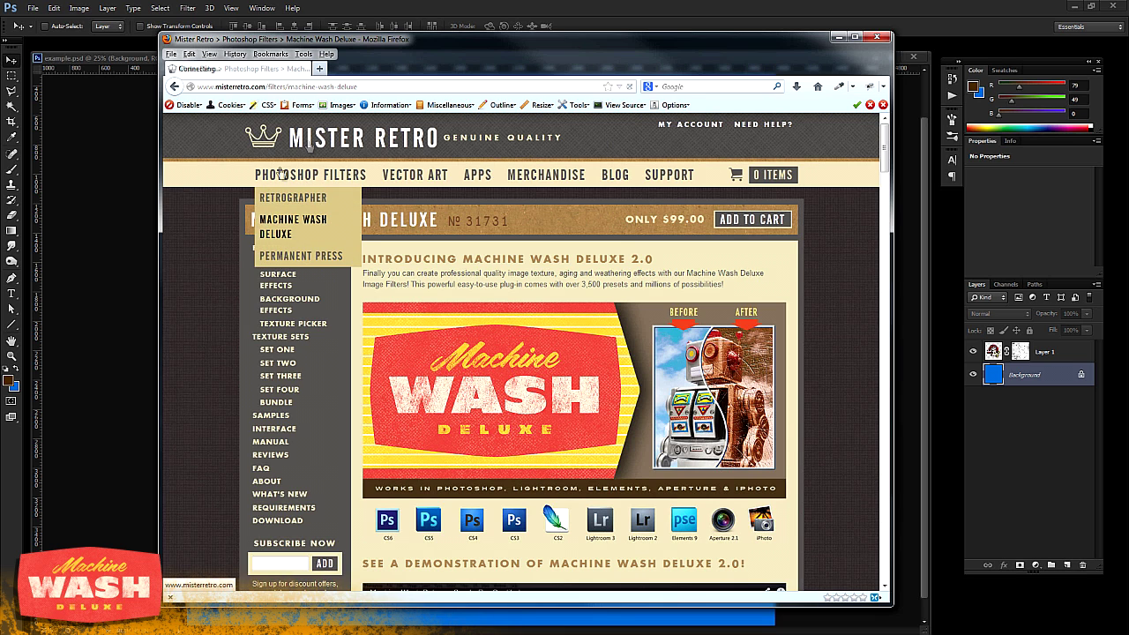
left_click(308, 143)
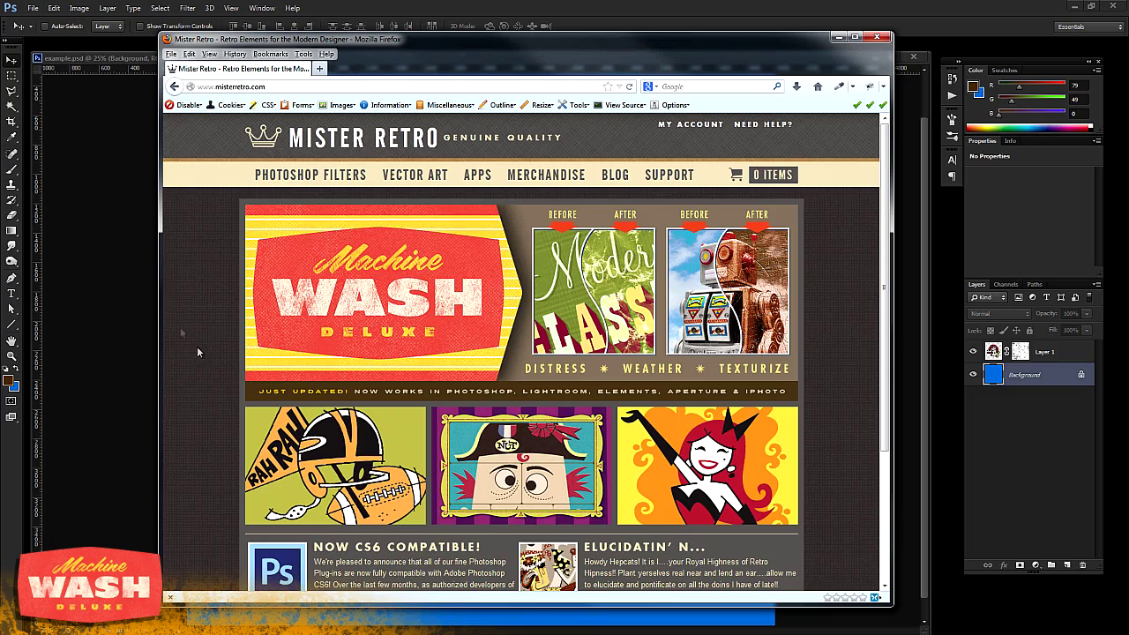
scroll(211, 362, "down", 5)
scroll(205, 370, "up", 5)
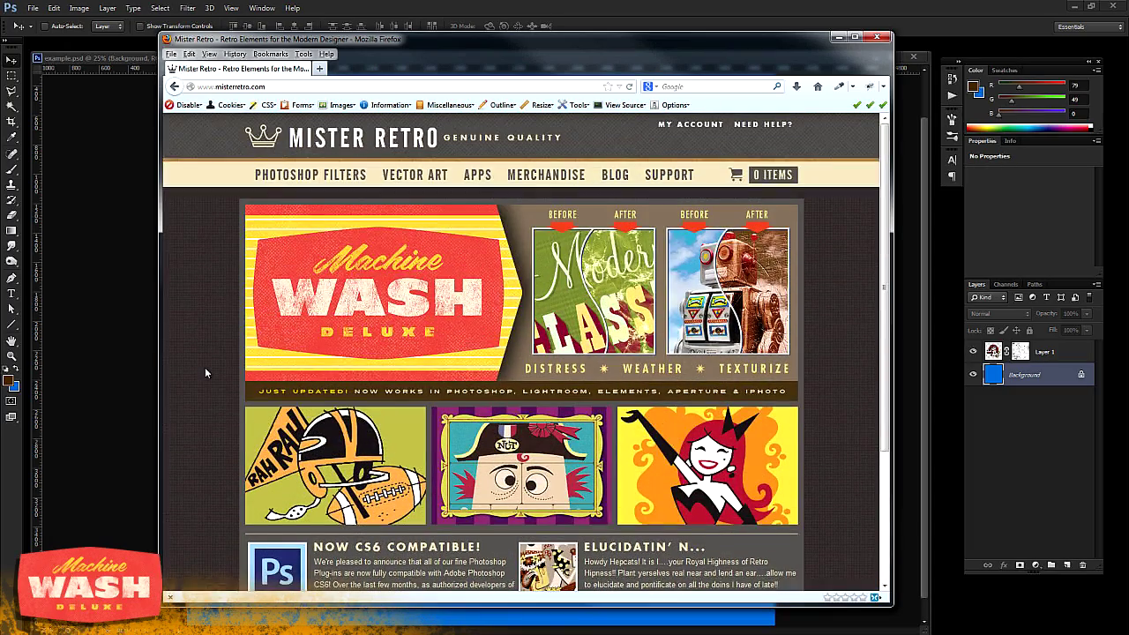